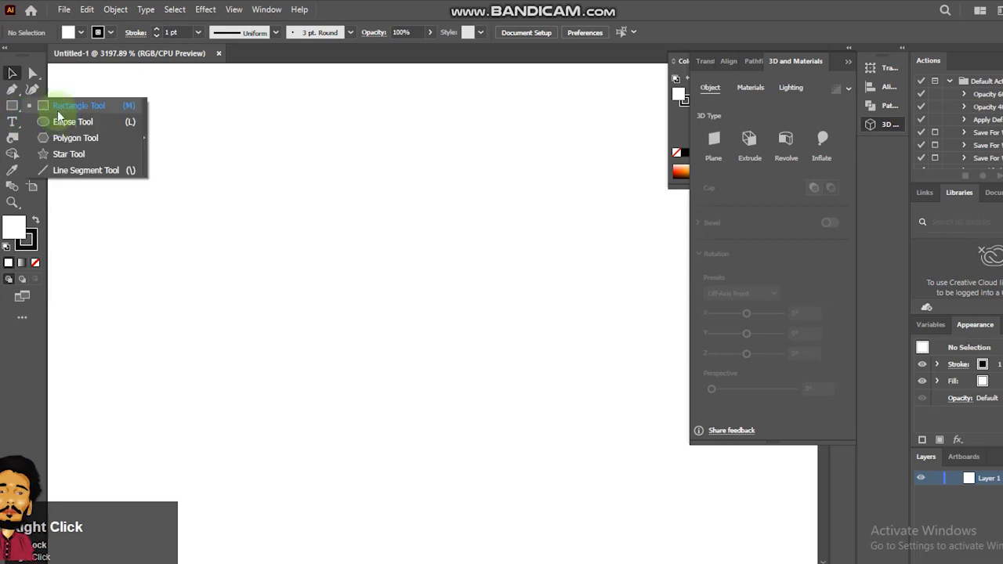
# Draw a circle about 5.44 px wide for the dog's head and thin its black outline below 0.5 pt.
pyautogui.moveTo(416, 280); pyautogui.dragTo(498, 358)
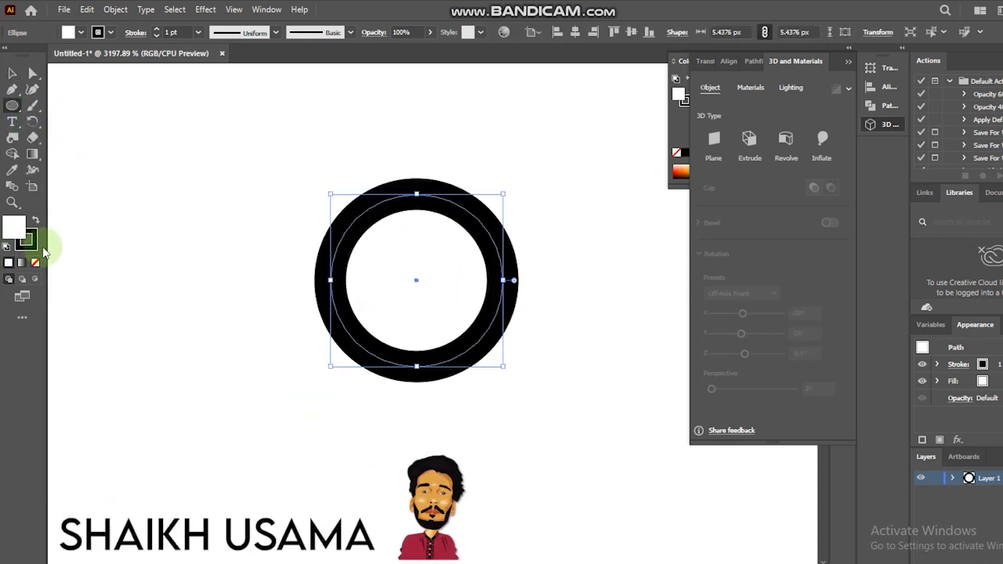
pyautogui.click(28, 241)
pyautogui.click(156, 37)
pyautogui.click(156, 37)
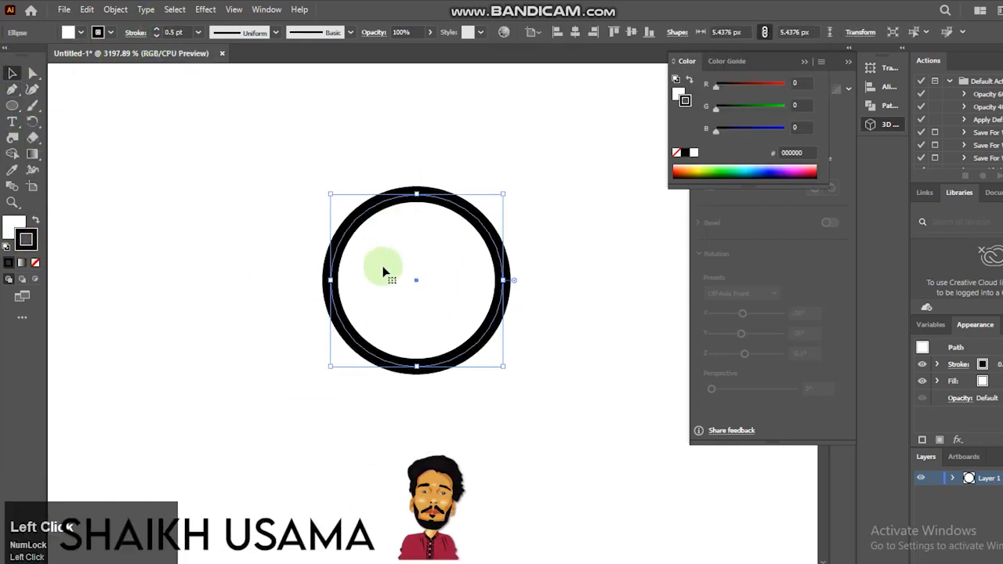
pyautogui.click(156, 36)
# Draw an ellipse about 1.43 by 2.42 px, tilt it, and place it as an ear on the head's upper left.
pyautogui.press('l')
pyautogui.moveTo(267, 193); pyautogui.dragTo(233, 278)
pyautogui.moveTo(275, 190); pyautogui.dragTo(227, 222)
pyautogui.moveTo(225, 267)
pyautogui.mouseDown()
pyautogui.moveTo(231, 252)
pyautogui.moveTo(228, 262)
pyautogui.mouseUp()
pyautogui.click(12, 74)
pyautogui.moveTo(269, 227); pyautogui.dragTo(378, 227)
pyautogui.rightClick(352, 224)
pyautogui.click(299, 267)
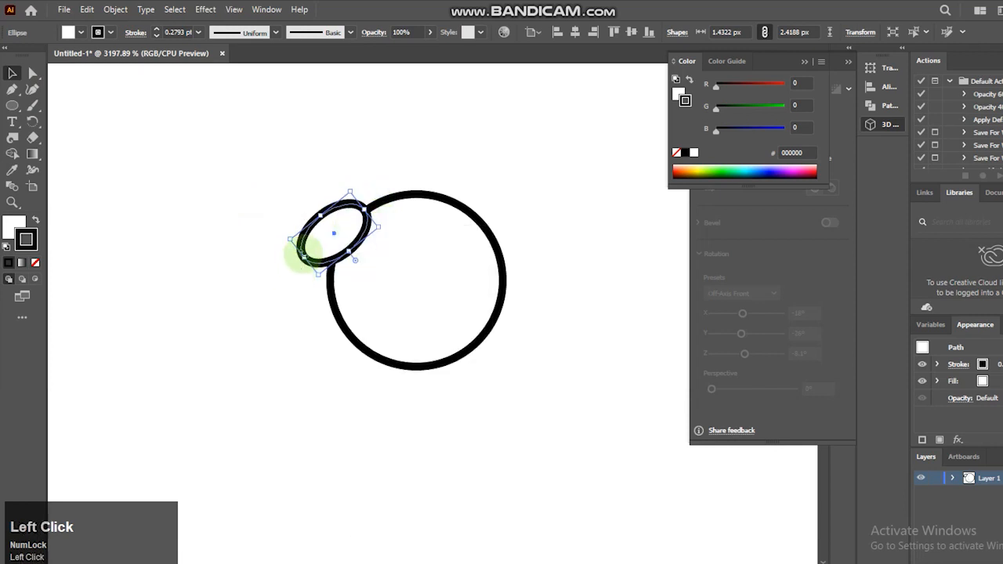
# Reflect a copy of the ear and place it on the head's upper right side.
pyautogui.rightClick(329, 234)
pyautogui.moveTo(407, 468)
pyautogui.click(577, 519)
pyautogui.click(679, 402)
pyautogui.moveTo(329, 235); pyautogui.dragTo(510, 237)
# Unite the head circle and both ears into one outline with Pathfinder.
pyautogui.moveTo(274, 162); pyautogui.dragTo(502, 415)
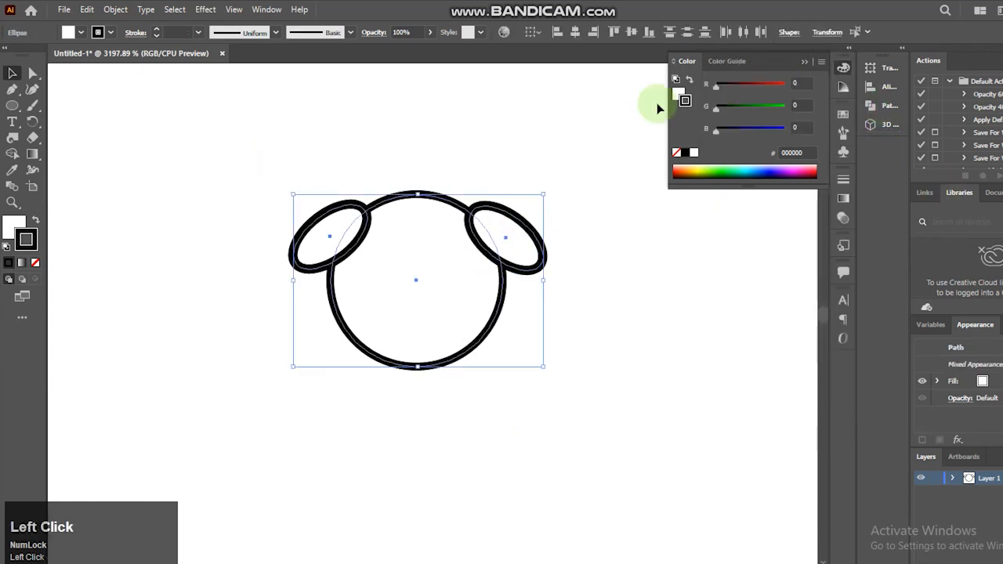
pyautogui.click(881, 106)
pyautogui.click(712, 97)
pyautogui.click(391, 338)
pyautogui.click(391, 338)
# Draw a circle about 1.55 px wide as the left eye and duplicate it in front as a 1.09 px inner circle.
pyautogui.press('l')
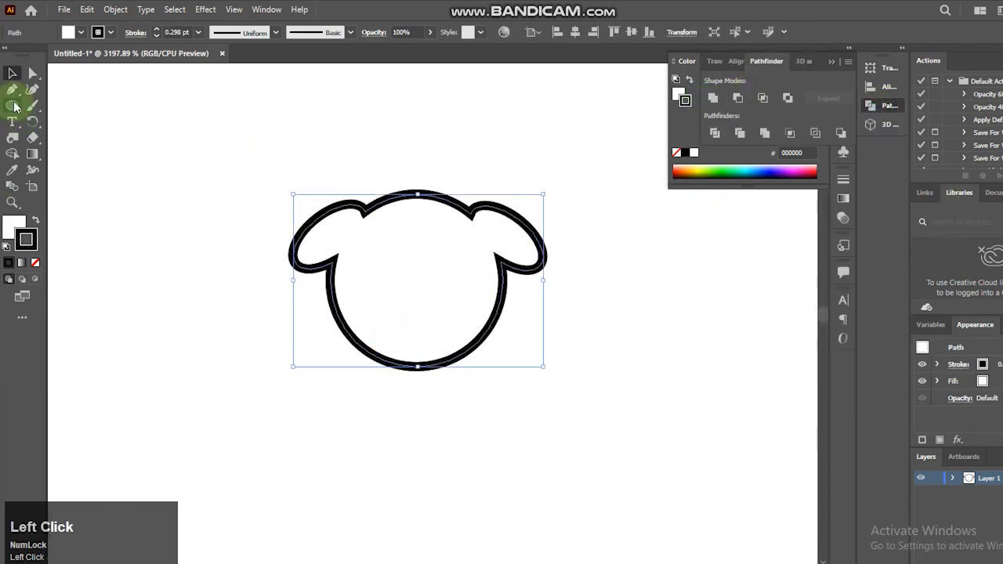
pyautogui.click(16, 206)
pyautogui.moveTo(285, 165); pyautogui.dragTo(547, 366)
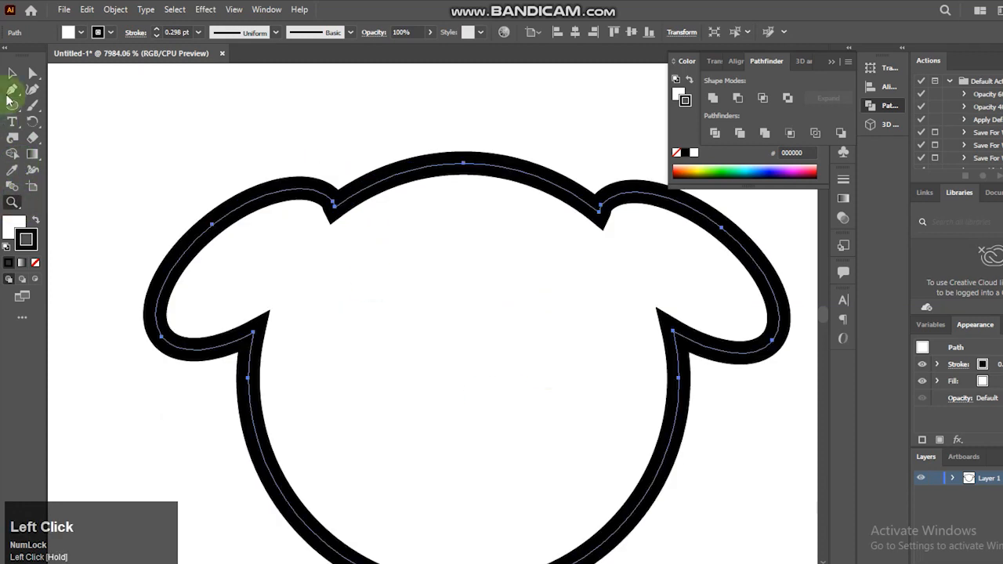
pyautogui.moveTo(396, 356)
pyautogui.mouseDown()
pyautogui.moveTo(354, 290)
pyautogui.moveTo(379, 329)
pyautogui.moveTo(360, 311)
pyautogui.mouseUp()
pyautogui.hotkey('ctrl', 'c')
pyautogui.hotkey('ctrl', 'f')
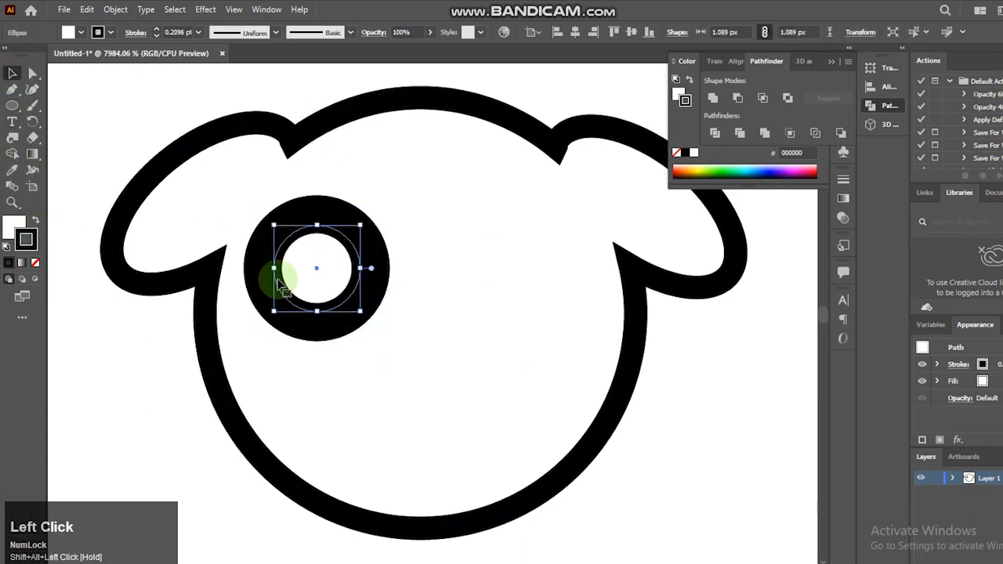
# Make the inner eye circle solid black without an outline and set the outer circle's stroke to 0.25 pt.
pyautogui.click(36, 221)
pyautogui.click(30, 243)
pyautogui.click(459, 362)
pyautogui.click(369, 291)
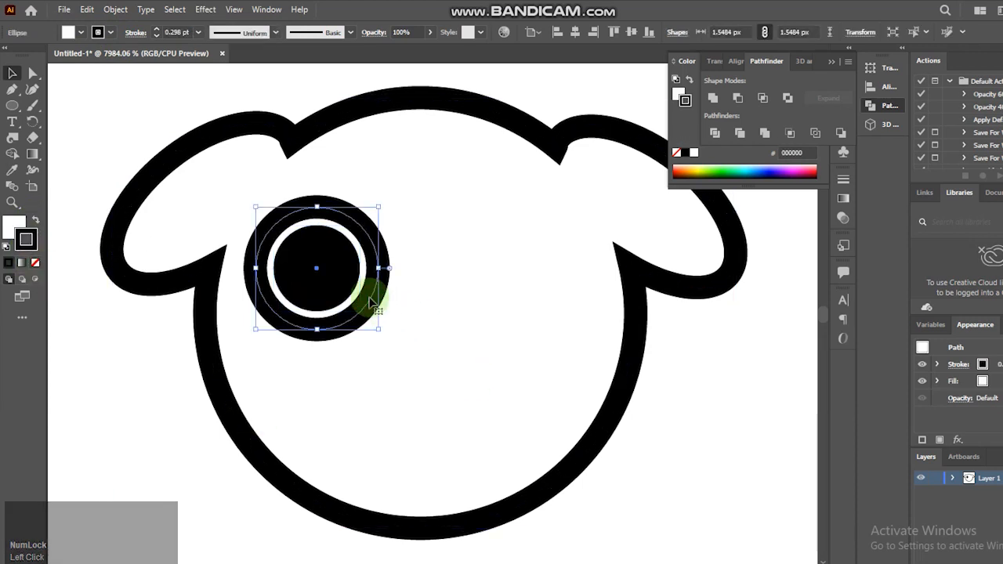
pyautogui.click(159, 35)
pyautogui.click(157, 29)
# Duplicate the pupil in front, shrink the copy to about 0.63 px, and fill it with white.
pyautogui.click(445, 306)
pyautogui.click(317, 281)
pyautogui.hotkey('ctrl', 'c')
pyautogui.hotkey('ctrl', 'f')
pyautogui.moveTo(360, 311); pyautogui.dragTo(341, 300)
pyautogui.click(71, 33)
pyautogui.click(33, 54)
# Reshape the white circle into a crescent highlight on the pupil's left by moving its right anchor point inward.
pyautogui.click(31, 75)
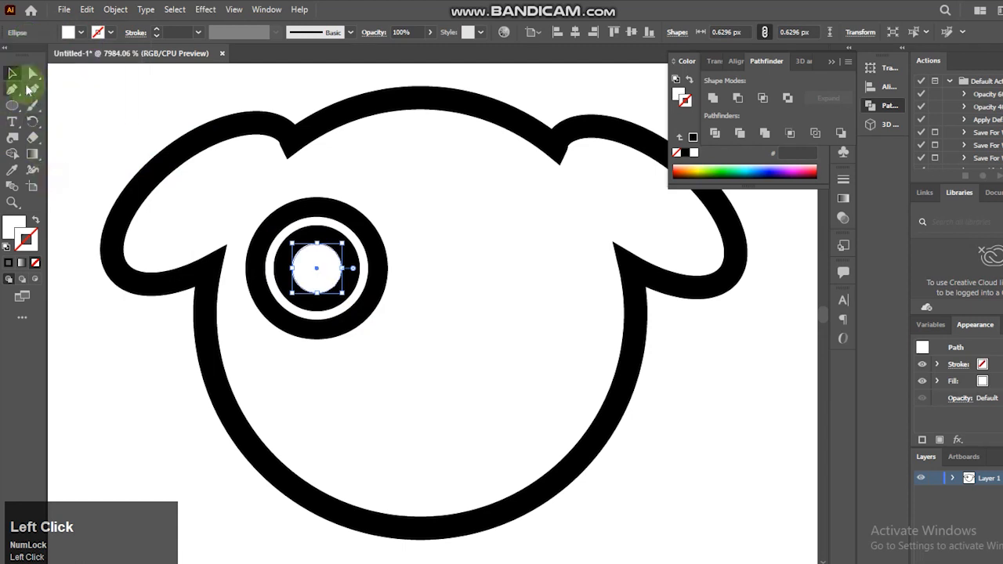
pyautogui.click(342, 268)
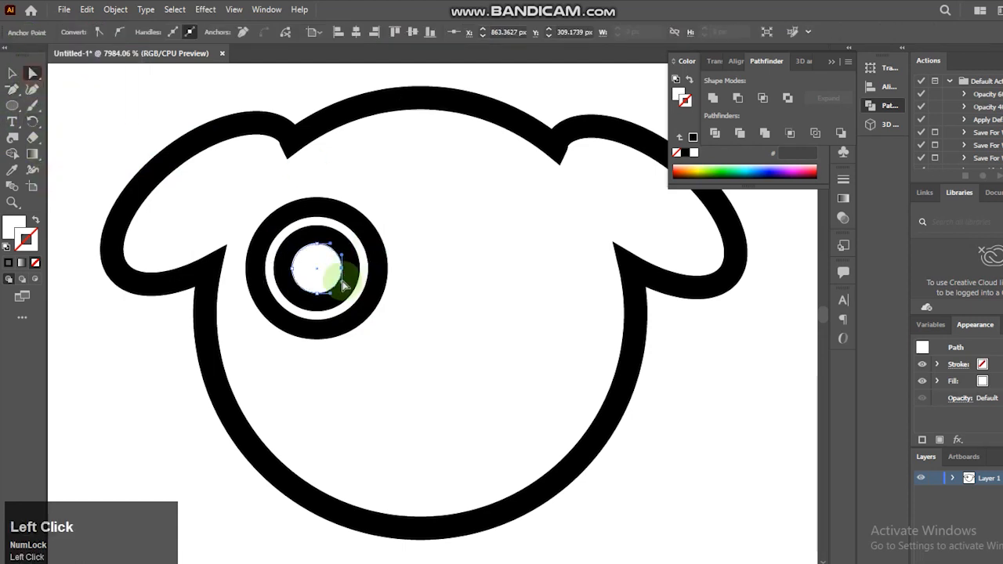
pyautogui.moveTo(324, 320); pyautogui.dragTo(305, 299)
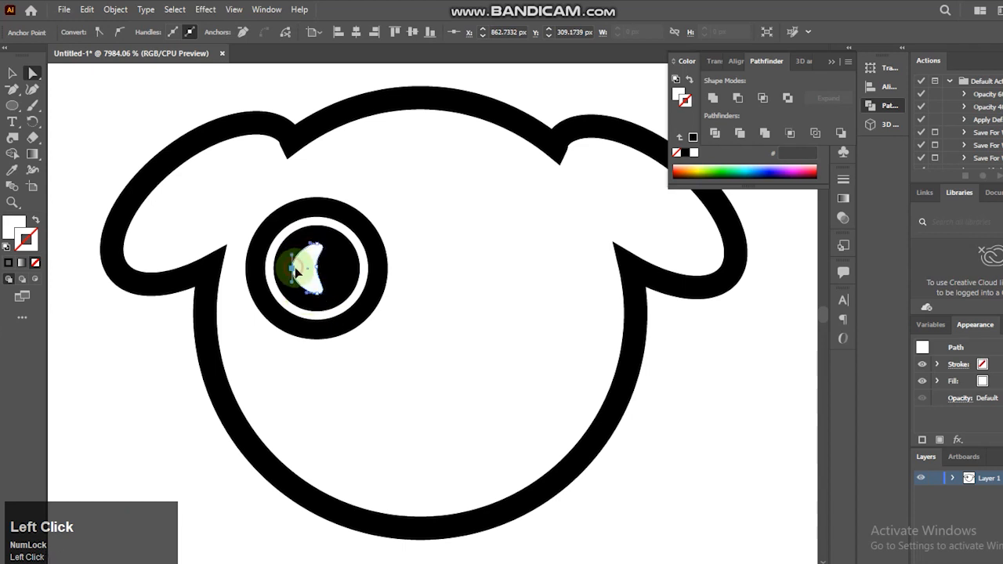
pyautogui.click(376, 284)
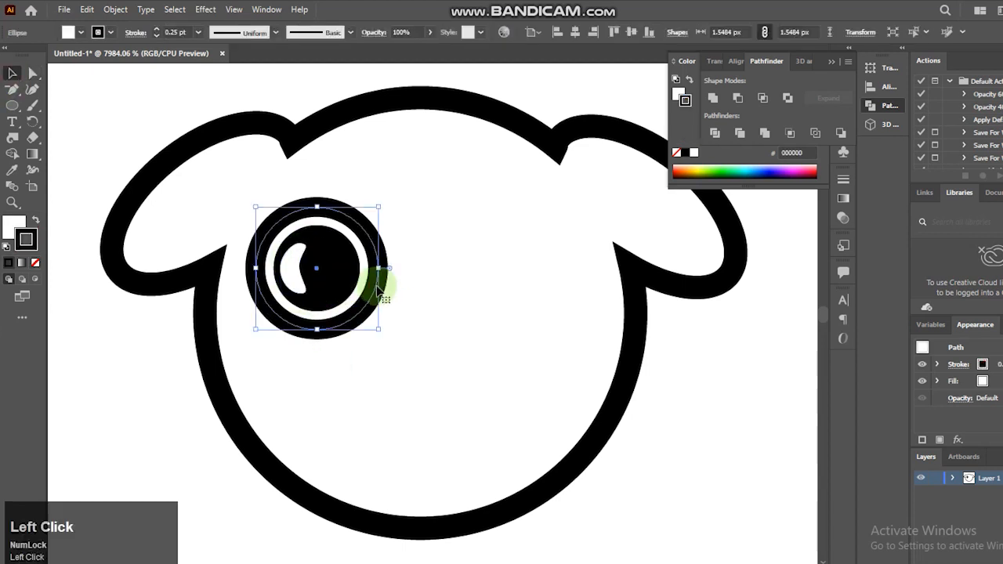
pyautogui.click(34, 263)
pyautogui.click(343, 281)
pyautogui.keyDown('shift'); pyautogui.click(293, 271); pyautogui.keyUp('shift')
pyautogui.click(270, 244)
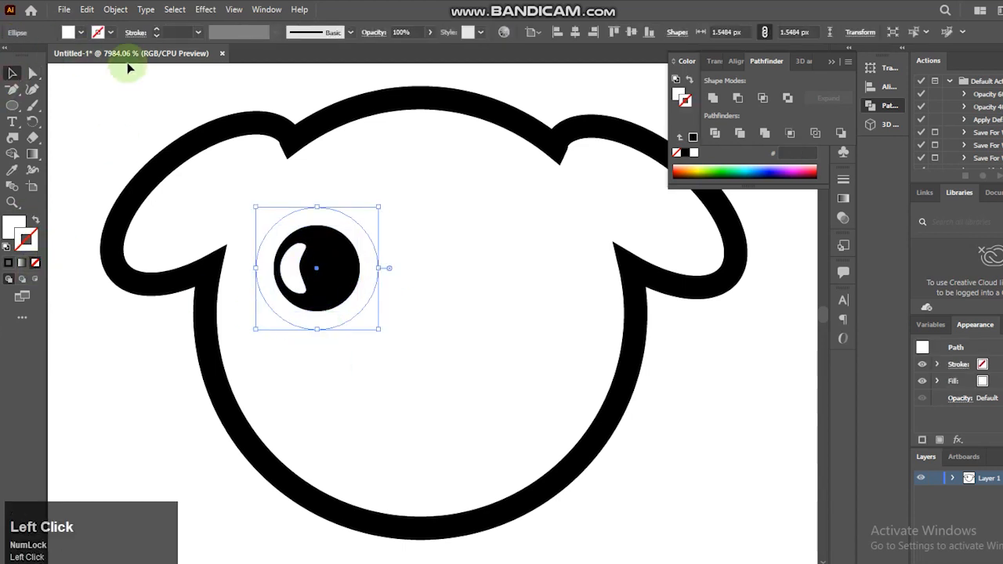
pyautogui.click(157, 34)
# Shift the pupil and its crescent highlight together toward the right side of the left eye.
pyautogui.click(297, 279)
pyautogui.keyDown('shift'); pyautogui.click(318, 280); pyautogui.keyUp('shift')
pyautogui.moveTo(330, 279); pyautogui.dragTo(347, 279)
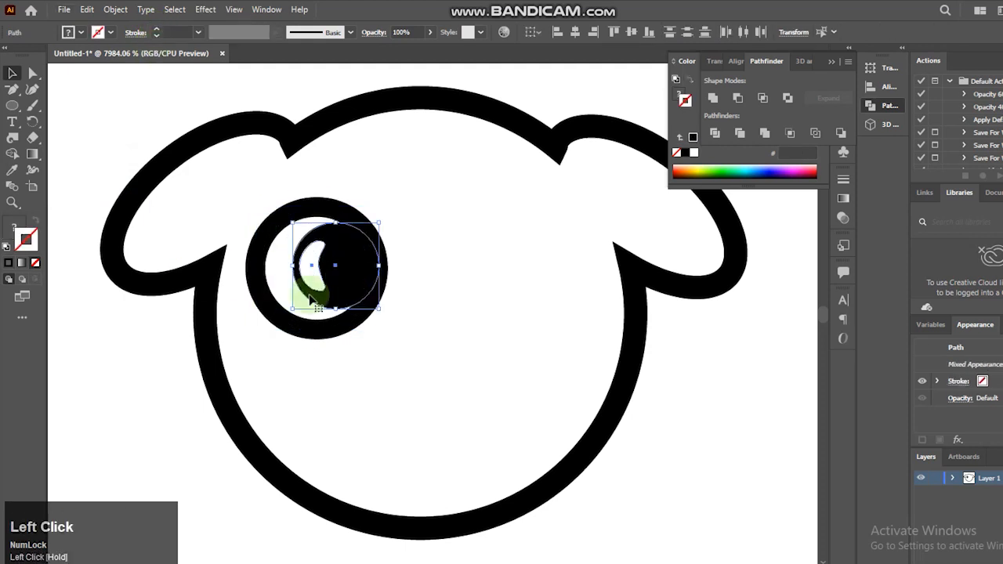
# Duplicate the complete left eye and place the copy level with it on the right side of the face.
pyautogui.click(249, 292)
pyautogui.click(255, 288)
pyautogui.click(345, 274)
pyautogui.hotkey('ctrl', 'f')
pyautogui.moveTo(405, 272); pyautogui.dragTo(549, 256)
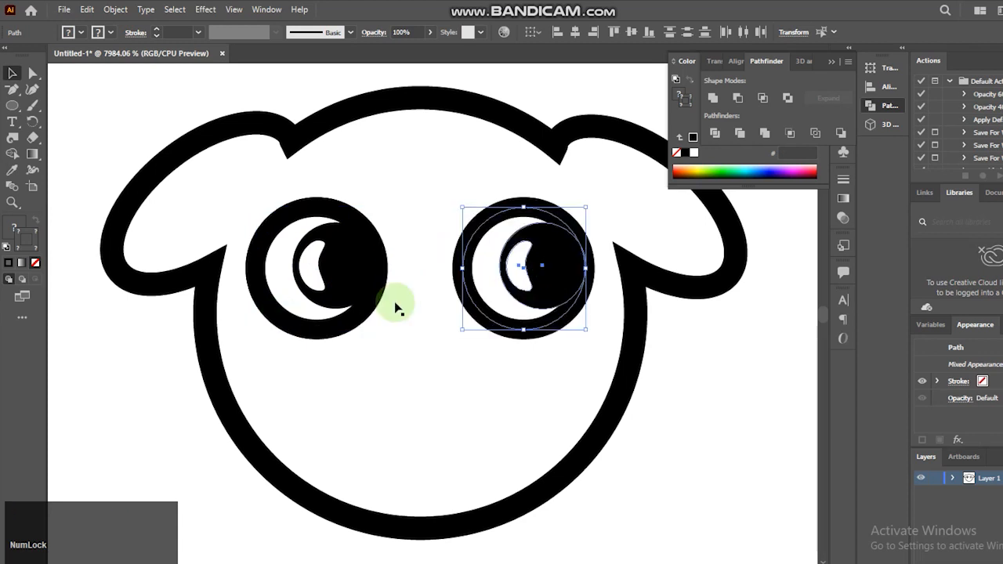
# Draw a tilted ellipse about 0.91 by 0.42 px below the left eye as a cheek, filled #ff7dff without an outline.
pyautogui.click(14, 105)
pyautogui.moveTo(262, 364); pyautogui.dragTo(334, 397)
pyautogui.moveTo(340, 358); pyautogui.dragTo(337, 404)
pyautogui.click(12, 75)
pyautogui.click(35, 262)
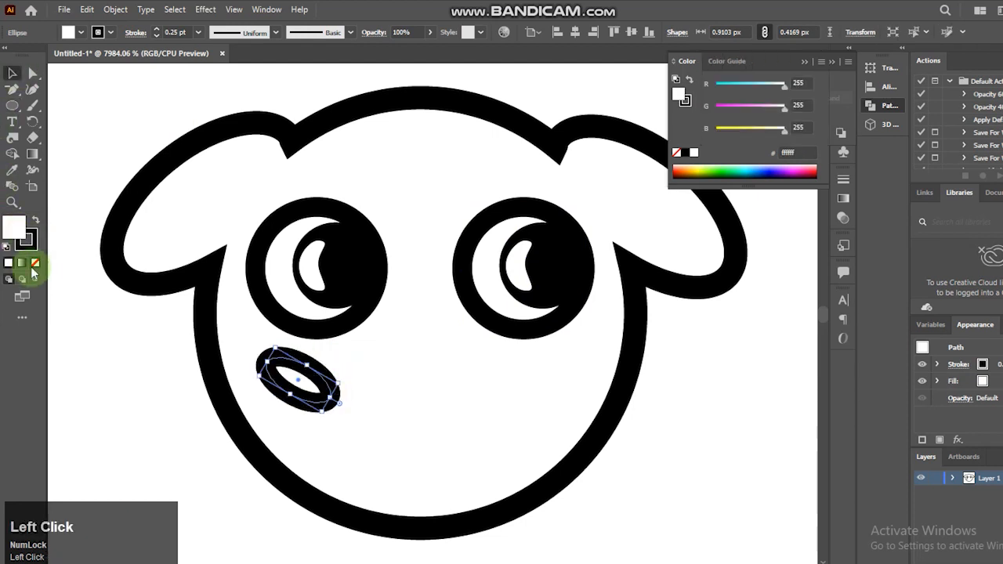
pyautogui.click(764, 102)
# Duplicate the pink cheek below the right eye and reflect the copy so it mirrors the left one.
pyautogui.moveTo(289, 394); pyautogui.dragTo(572, 398)
pyautogui.rightClick(291, 394)
pyautogui.moveTo(365, 313)
pyautogui.click(510, 358)
pyautogui.click(670, 424)
pyautogui.click(575, 533)
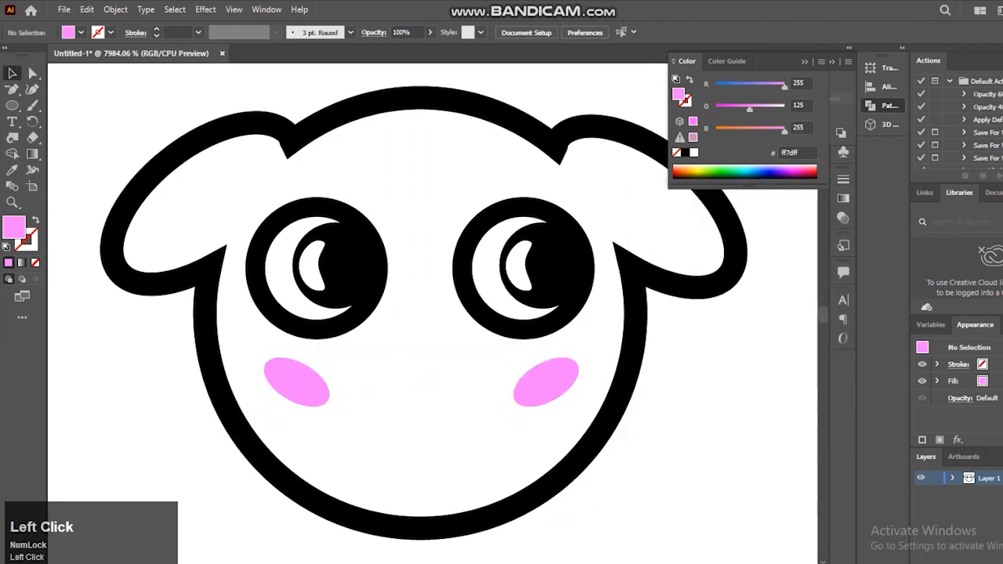
# Draw a pink inverted triangle between the cheeks as the nose and widen its upper corners.
pyautogui.hotkey('ctrl', '0')
pyautogui.rightClick(12, 103)
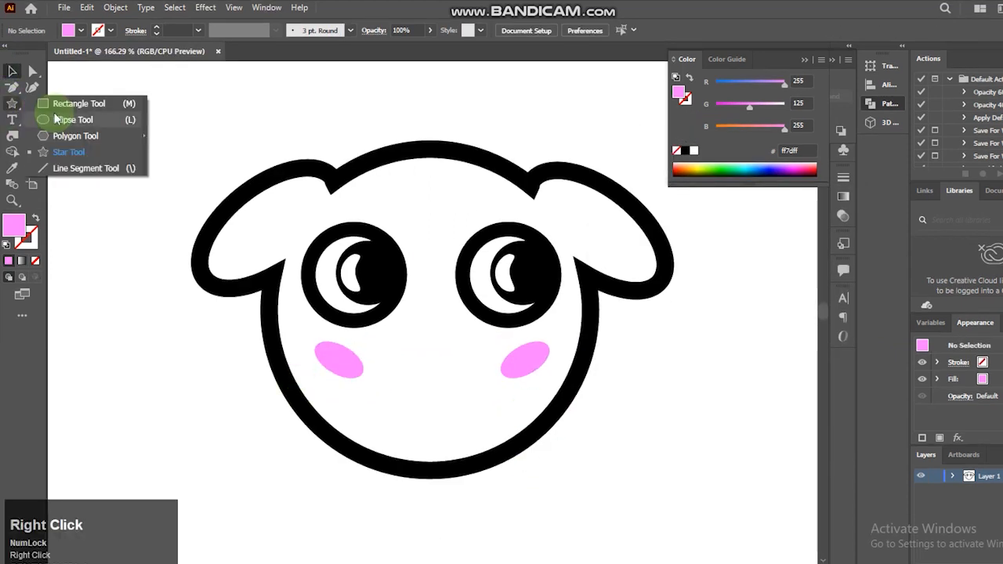
pyautogui.click(62, 128)
pyautogui.moveTo(422, 346); pyautogui.dragTo(449, 365)
pyautogui.moveTo(452, 312); pyautogui.dragTo(439, 342)
pyautogui.click(33, 72)
pyautogui.click(459, 332)
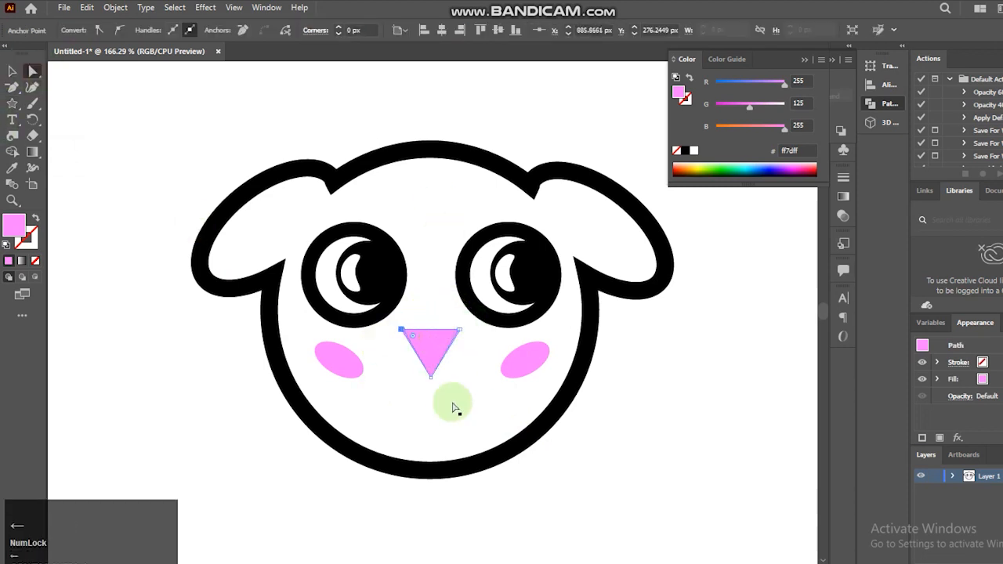
# Round the nose triangle's corners to about 6 px and move the nose slightly upward.
pyautogui.click(11, 71)
pyautogui.click(33, 71)
pyautogui.click(443, 343)
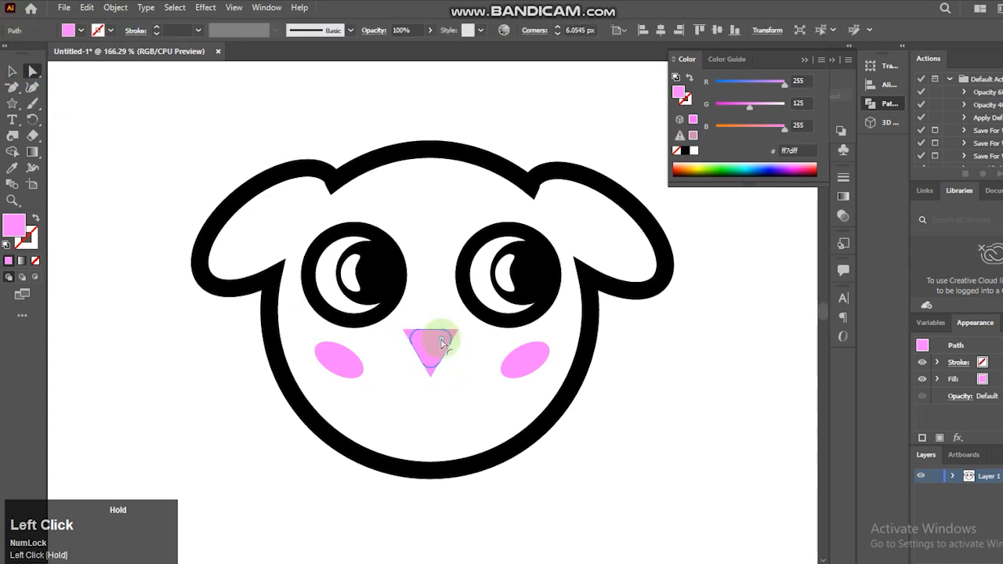
pyautogui.click(11, 72)
pyautogui.click(605, 442)
pyautogui.moveTo(430, 356); pyautogui.dragTo(430, 353)
# Draw a tall white rectangle with the head's black outline below the nose as the tongue.
pyautogui.click(431, 405)
pyautogui.click(122, 246)
pyautogui.rightClick(12, 103)
pyautogui.click(75, 104)
pyautogui.click(424, 378)
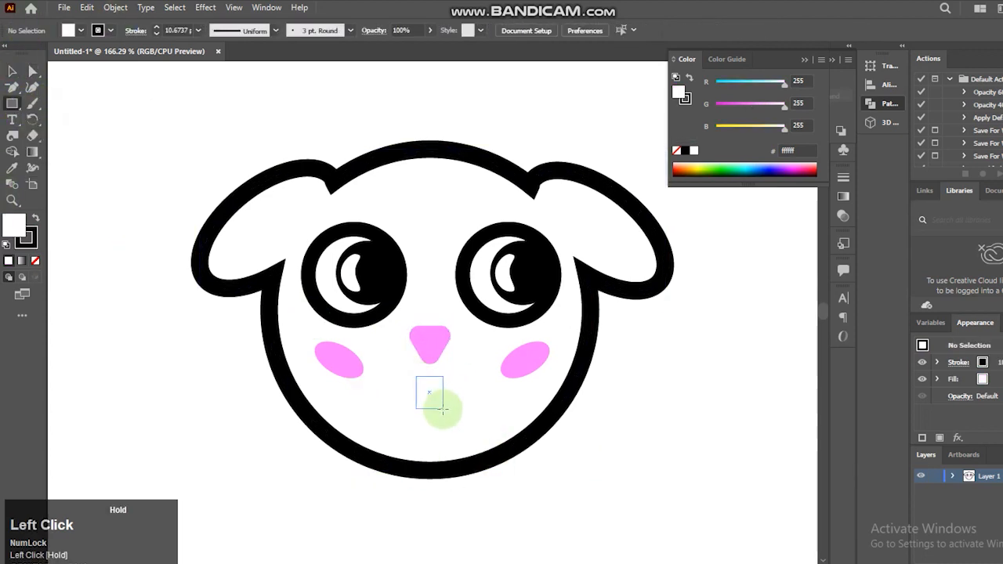
pyautogui.moveTo(448, 436); pyautogui.dragTo(447, 436)
pyautogui.moveTo(416, 406); pyautogui.dragTo(408, 407)
# Set the tongue rectangle's stroke weight to 1 pt.
pyautogui.click(157, 34)
pyautogui.click(157, 34)
pyautogui.click(157, 34)
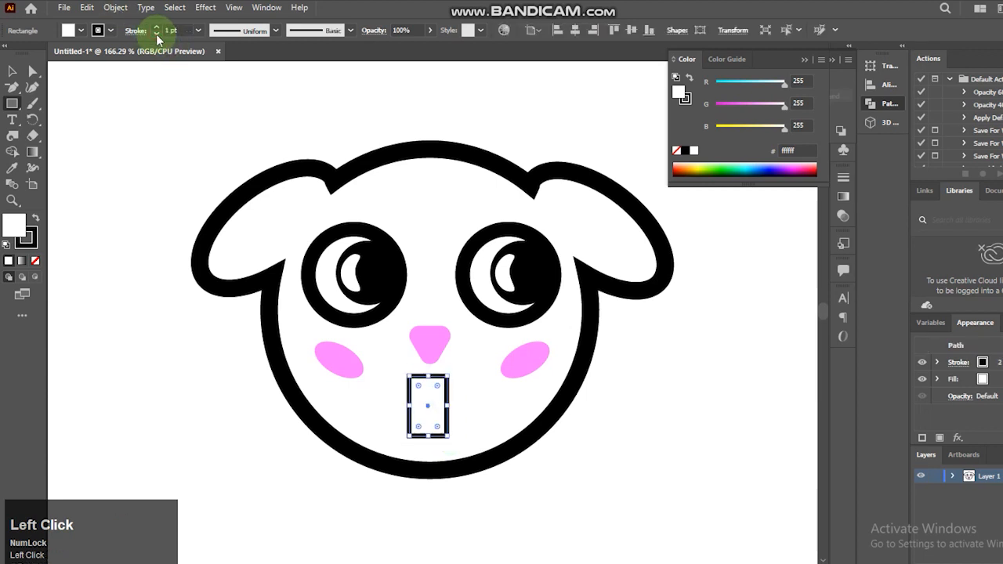
pyautogui.click(157, 34)
pyautogui.click(156, 34)
# Taper the tongue rectangle by nudging its two bottom corner points inward.
pyautogui.click(32, 72)
pyautogui.click(409, 435)
pyautogui.press('Right')
pyautogui.press('Right')
pyautogui.press('Right')
pyautogui.press('Right')
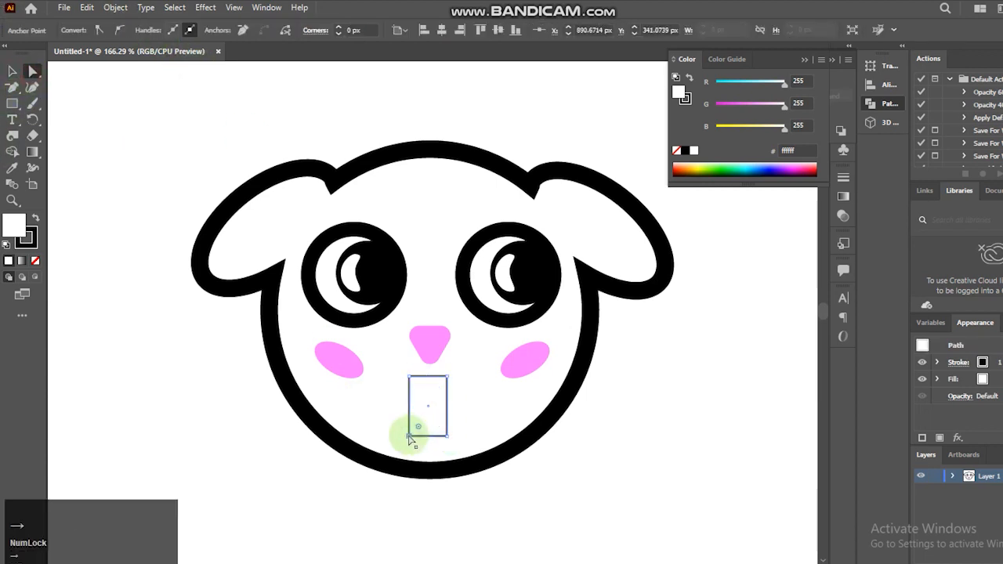
pyautogui.press('Left')
pyautogui.press('Left')
pyautogui.press('Left')
pyautogui.press('Left')
# Round both bottom corners of the tongue to about 9.16 px.
pyautogui.moveTo(414, 434); pyautogui.dragTo(442, 434)
pyautogui.hotkey('ctrl', 'z')
pyautogui.keyDown('shift'); pyautogui.click(415, 435); pyautogui.keyUp('shift')
pyautogui.keyDown('shift'); pyautogui.click(441, 436); pyautogui.keyUp('shift')
pyautogui.click(462, 447)
pyautogui.click(442, 435)
pyautogui.keyDown('shift'); pyautogui.click(413, 435); pyautogui.keyUp('shift')
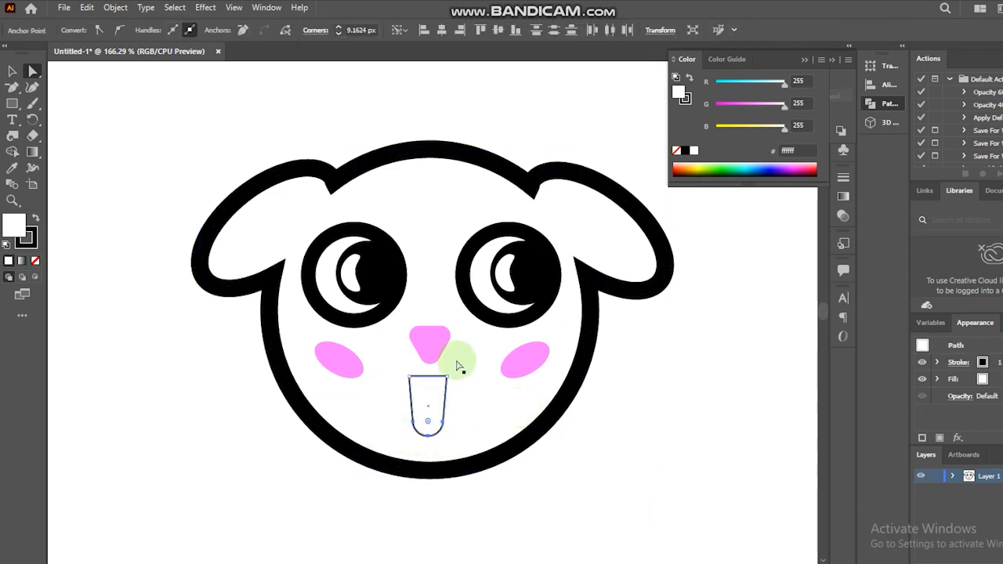
# Widen the top of the tongue by nudging its two upper corner points outward.
pyautogui.click(409, 377)
pyautogui.press('Left')
pyautogui.click(448, 377)
pyautogui.press('Right')
pyautogui.click(13, 71)
pyautogui.click(81, 236)
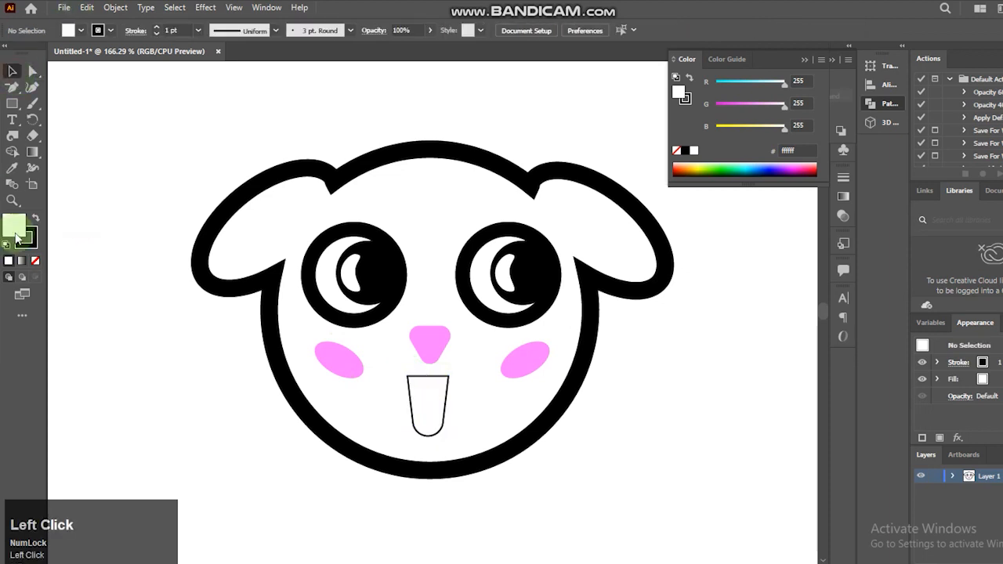
# Fill the tongue with pink #f98ab2.
pyautogui.click(429, 390)
pyautogui.click(66, 32)
pyautogui.click(37, 47)
pyautogui.doubleClick(13, 222)
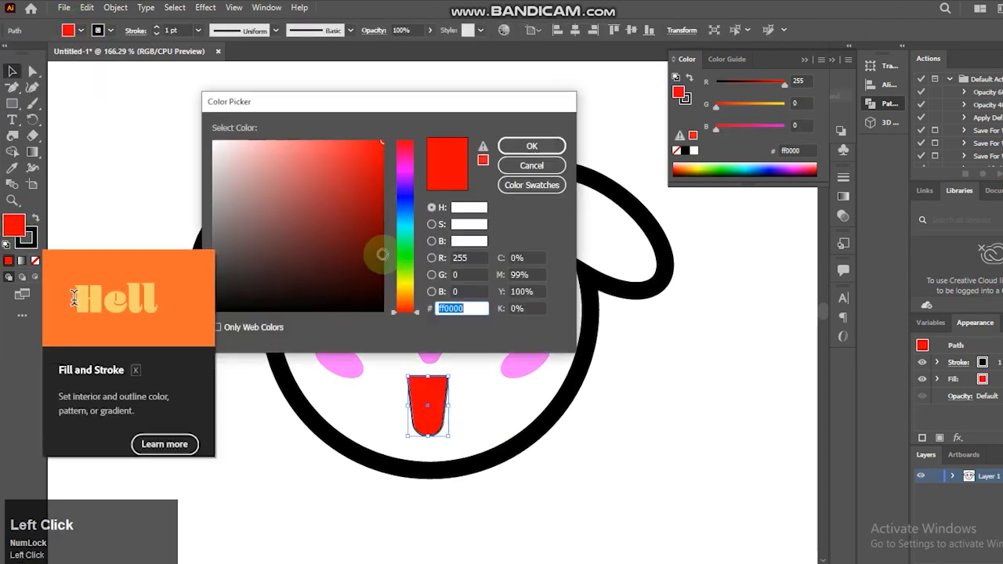
pyautogui.click(289, 149)
pyautogui.click(410, 169)
pyautogui.click(263, 140)
pyautogui.moveTo(417, 168); pyautogui.dragTo(421, 153)
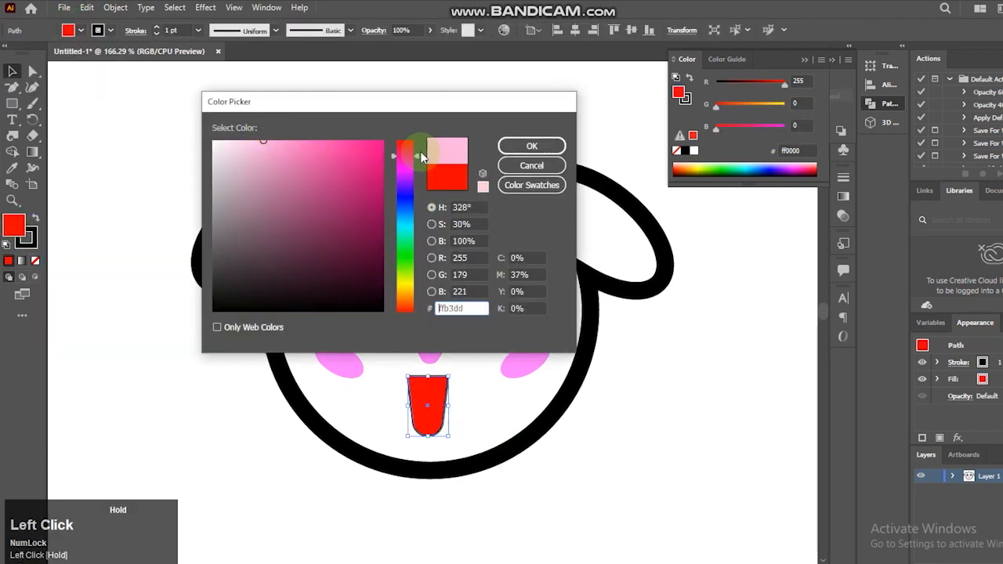
pyautogui.click(532, 146)
# Remove the tongue's outline.
pyautogui.click(29, 246)
pyautogui.click(35, 260)
pyautogui.click(13, 225)
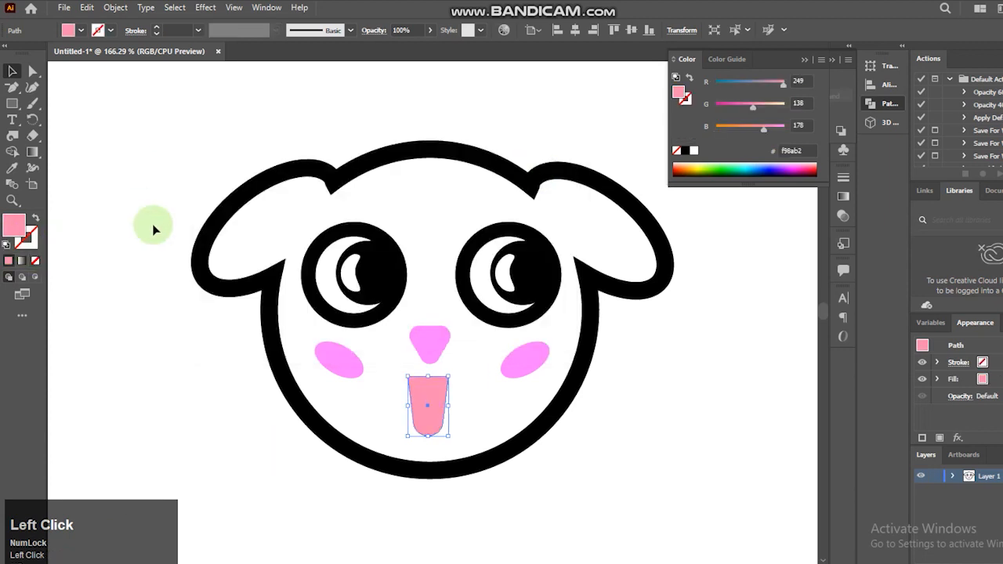
pyautogui.click(153, 225)
# Draw a red circle over the tongue's upper left corner and place a duplicate beside it over the upper right corner.
pyautogui.click(13, 103)
pyautogui.click(67, 120)
pyautogui.moveTo(396, 377); pyautogui.dragTo(403, 394)
pyautogui.click(12, 200)
pyautogui.moveTo(350, 350); pyautogui.dragTo(463, 393)
pyautogui.click(10, 74)
pyautogui.moveTo(358, 354); pyautogui.dragTo(689, 351)
pyautogui.keyDown('shift'); pyautogui.click(546, 369); pyautogui.keyUp('shift')
pyautogui.press('Left')
# Cut both red circles out of the tongue with the Shape Builder, leaving two concave curves meeting at a peak.
pyautogui.keyDown('shift'); pyautogui.click(571, 528); pyautogui.keyUp('shift')
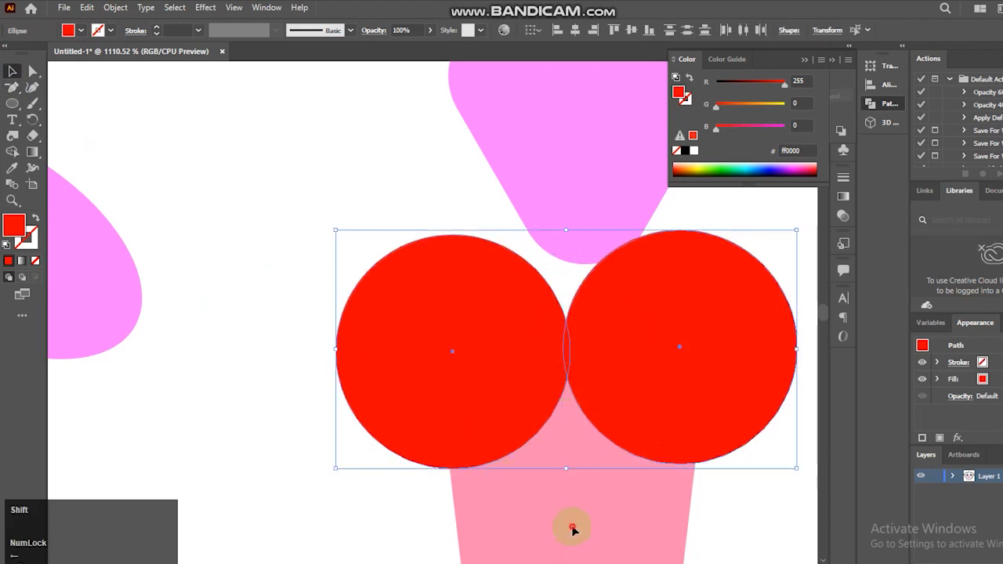
pyautogui.click(12, 151)
pyautogui.moveTo(415, 405)
pyautogui.mouseDown()
pyautogui.moveTo(600, 335)
pyautogui.moveTo(732, 368)
pyautogui.mouseUp()
pyautogui.click(12, 72)
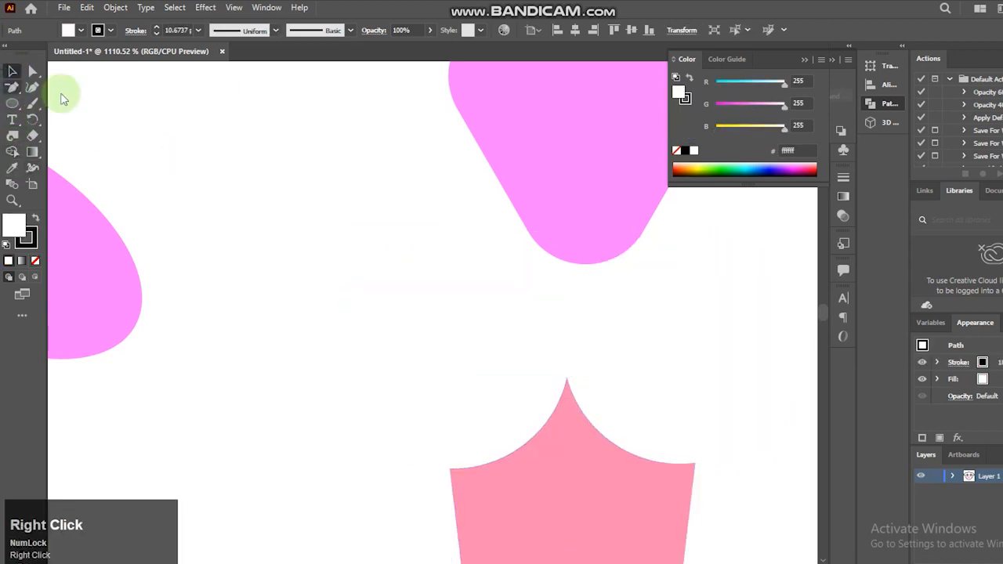
# Draw a mouth curve with the Pen tool along the tongue's upper left edge, ending at its center peak.
pyautogui.click(409, 460)
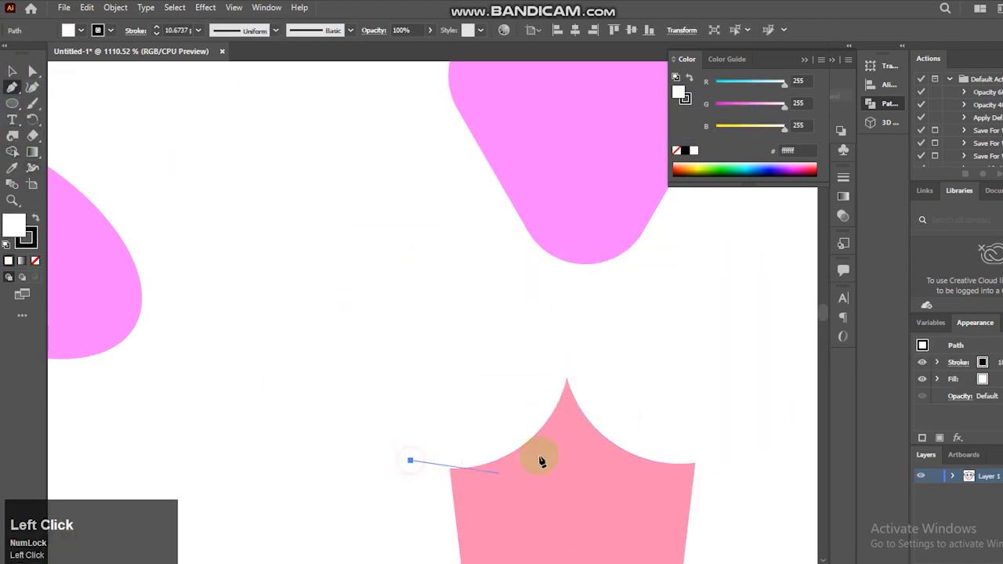
pyautogui.moveTo(606, 255); pyautogui.dragTo(604, 253)
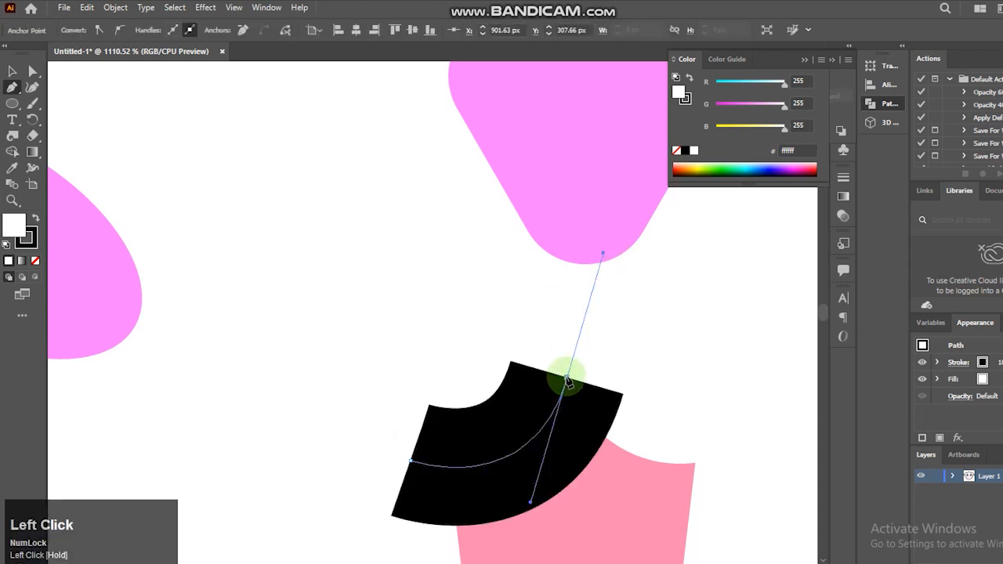
pyautogui.click(12, 72)
pyautogui.click(541, 533)
pyautogui.click(421, 487)
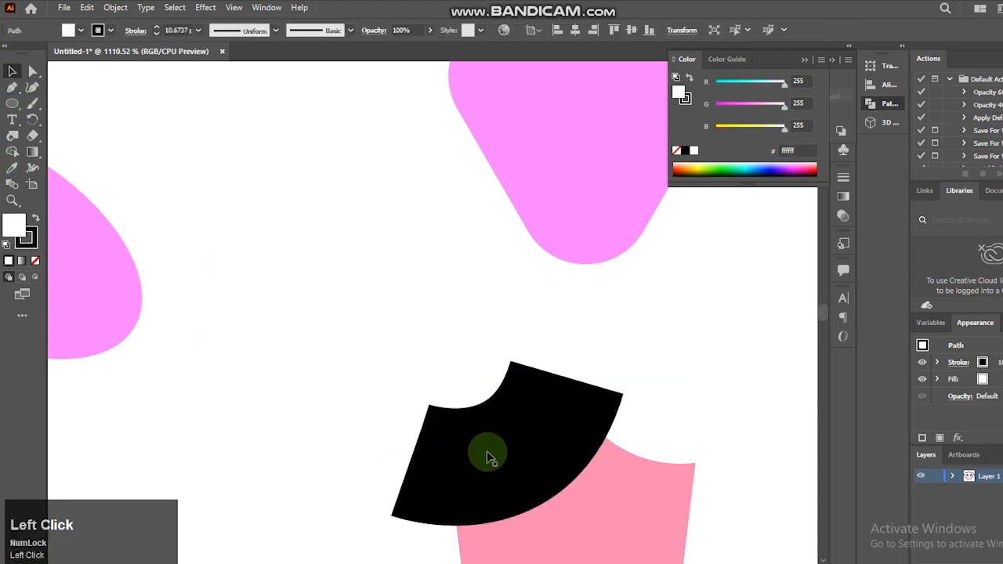
# Set the mouth curve's stroke to 5 pt with a width profile tapered at both ends.
pyautogui.click(157, 34)
pyautogui.click(235, 31)
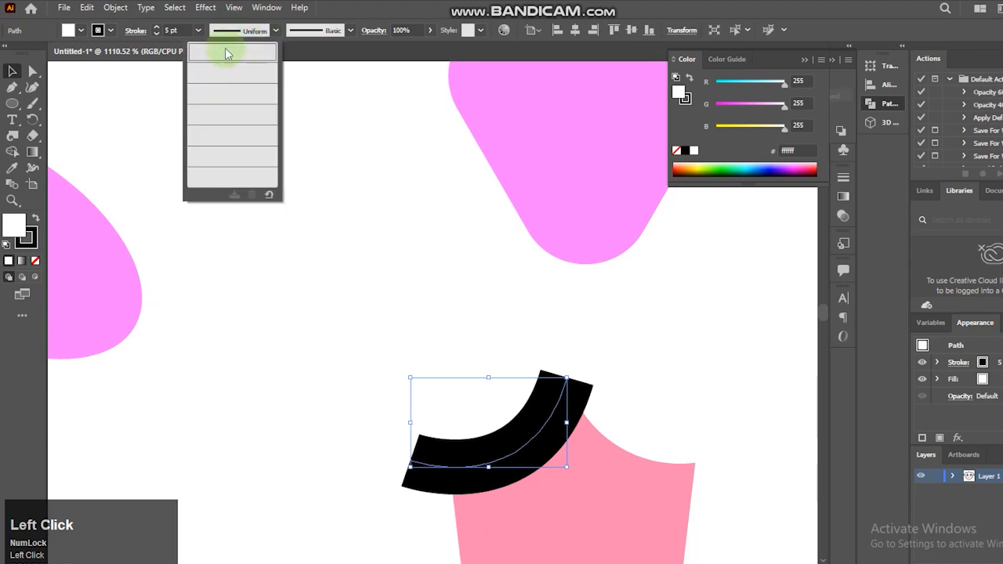
pyautogui.click(224, 65)
# Reflect a copy of the tapered mouth curve horizontally and place it along the tongue's upper right edge.
pyautogui.rightClick(541, 427)
pyautogui.click(619, 337)
pyautogui.click(737, 388)
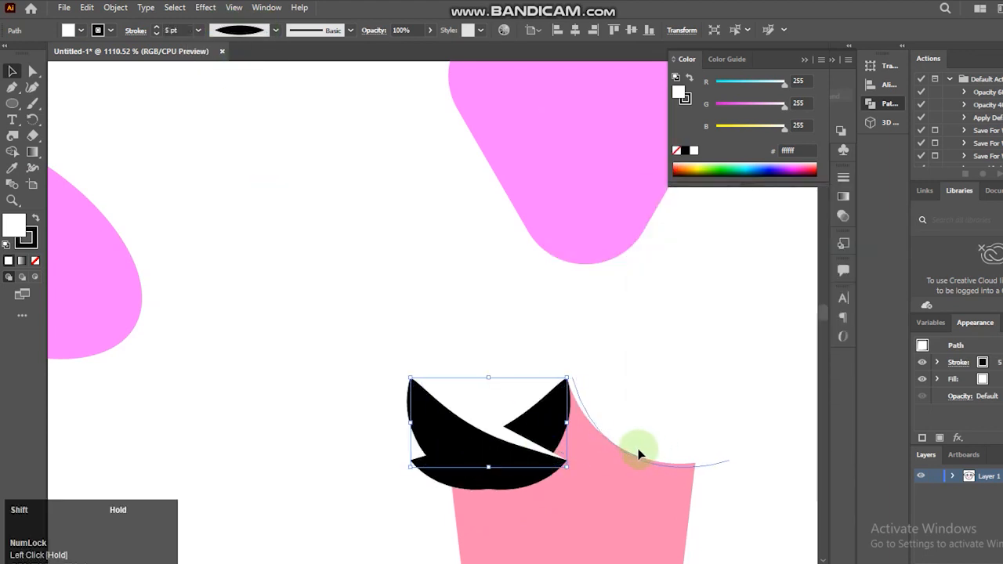
pyautogui.moveTo(638, 452); pyautogui.dragTo(637, 450)
pyautogui.click(636, 357)
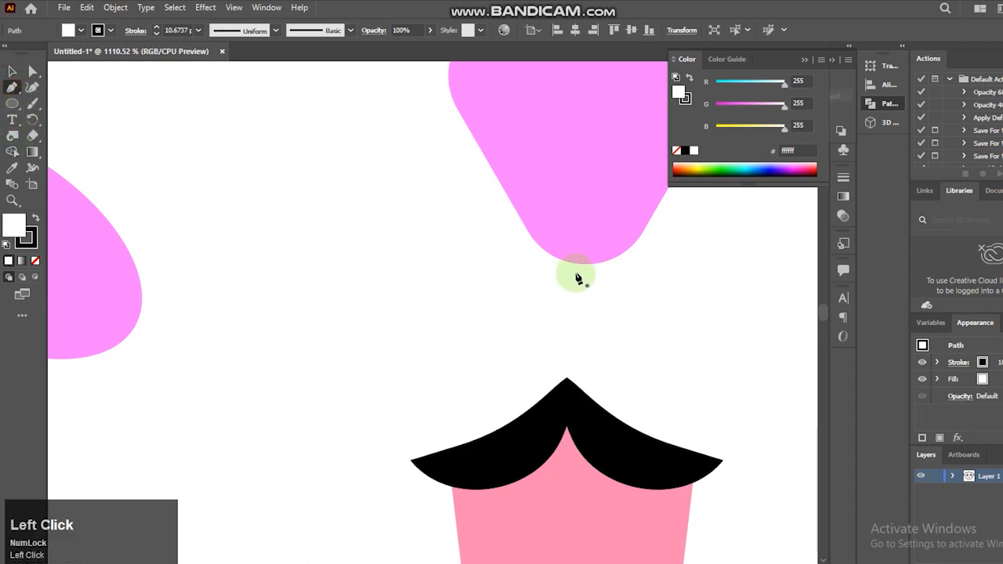
# Draw a short upright line with the Pen tool from just below the nose to the mouth's center peak.
pyautogui.click(567, 377)
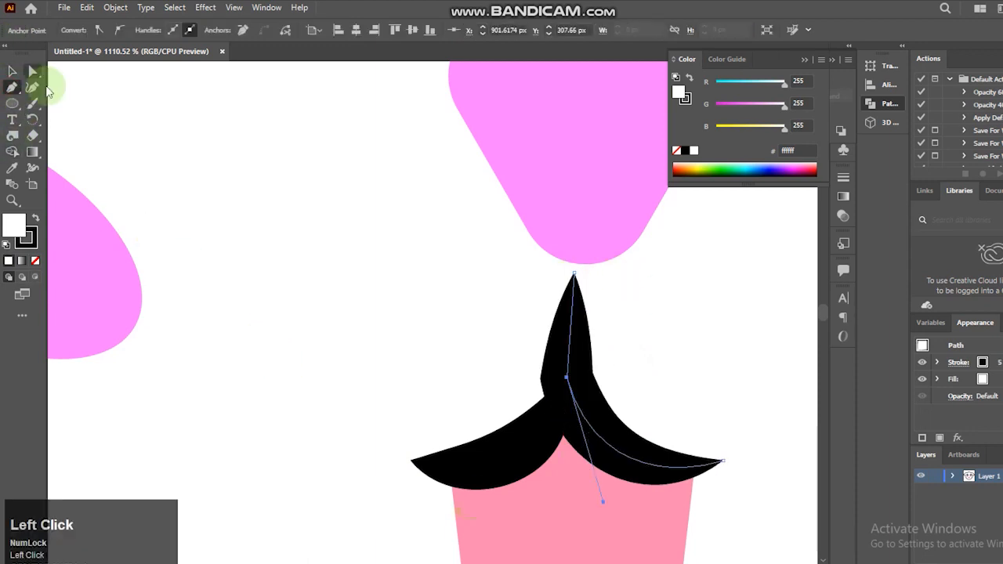
pyautogui.click(12, 71)
pyautogui.click(611, 356)
# Scale both eyes down slightly together, keeping their proportions and shared center.
pyautogui.hotkey('ctrl', '-')
pyautogui.hotkey('ctrl', '-')
pyautogui.hotkey('ctrl', '-')
pyautogui.hotkey('ctrl', '-')
pyautogui.hotkey('ctrl', '-')
pyautogui.hotkey('ctrl', '-')
pyautogui.click(983, 562)
pyautogui.click(369, 279)
pyautogui.keyDown('shift'); pyautogui.click(495, 305); pyautogui.keyUp('shift')
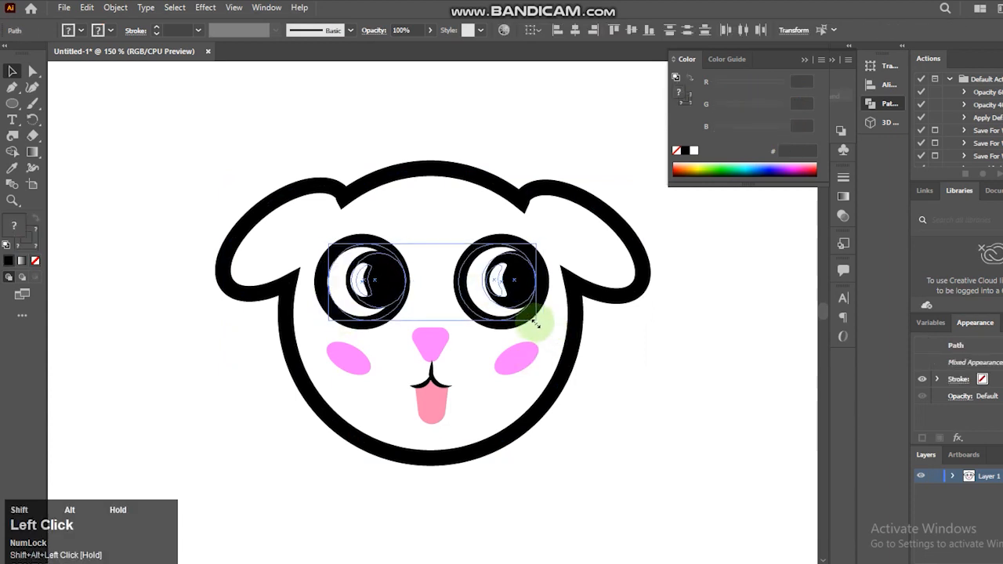
pyautogui.click(577, 399)
pyautogui.click(340, 286)
pyautogui.click(544, 456)
# Draw a small white circle with a black outline on the forehead above the eyes.
pyautogui.press('l')
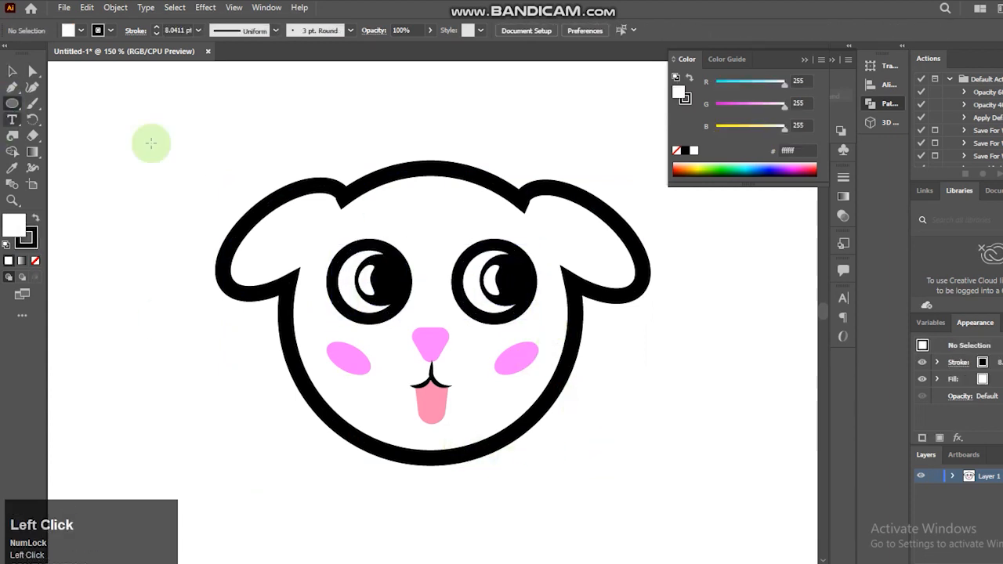
pyautogui.moveTo(386, 221); pyautogui.dragTo(387, 221)
pyautogui.click(11, 72)
pyautogui.click(12, 201)
pyautogui.moveTo(306, 150); pyautogui.dragTo(441, 248)
pyautogui.click(12, 71)
pyautogui.moveTo(437, 322); pyautogui.dragTo(670, 353)
# Reshape the forehead circle into an arched eyebrow by lowering its top anchor and pulling its bottom anchor far up.
pyautogui.click(30, 76)
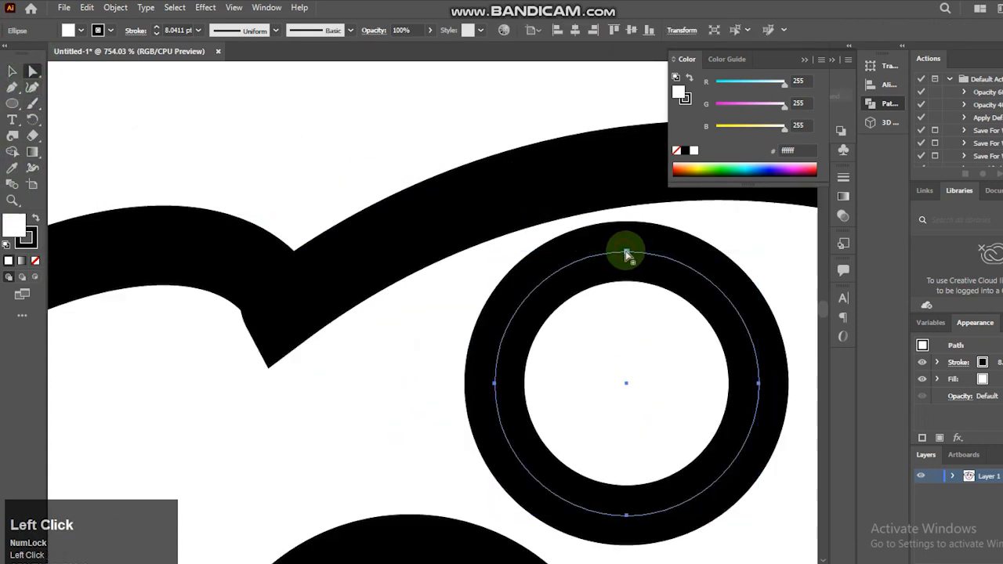
pyautogui.moveTo(626, 252); pyautogui.dragTo(626, 257)
pyautogui.click(626, 254)
pyautogui.hotkey('ctrl', 'z')
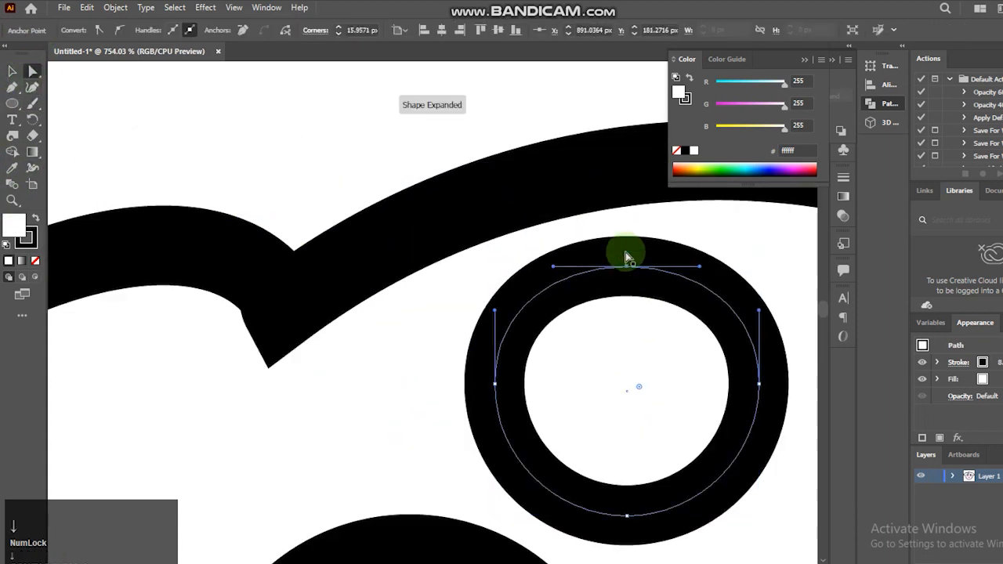
pyautogui.moveTo(627, 515); pyautogui.dragTo(623, 370)
pyautogui.press('v')
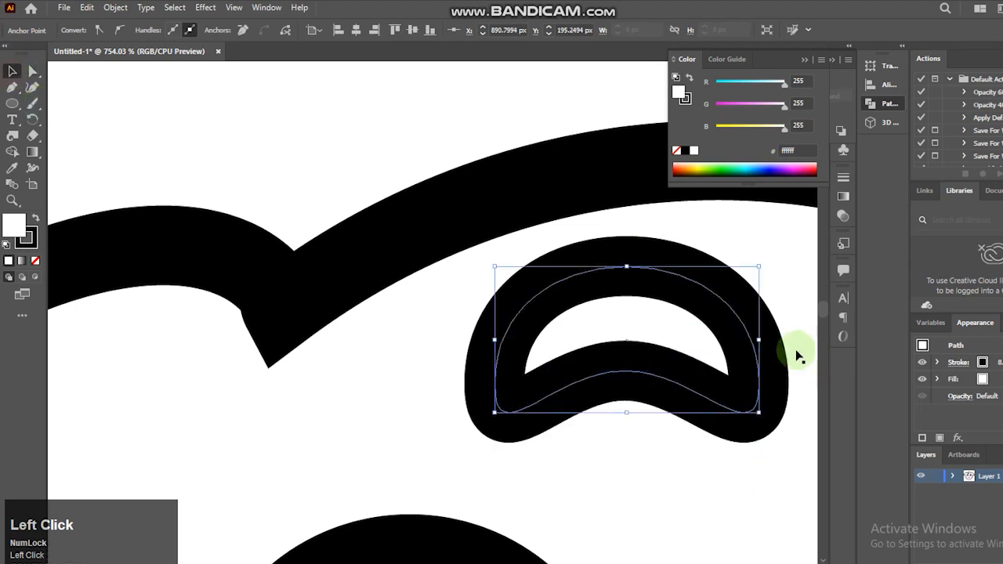
pyautogui.click(731, 336)
# Place the eyebrow above the left eye and a duplicate of it above the right eye.
pyautogui.hotkey('ctrl', '1')
pyautogui.click(12, 202)
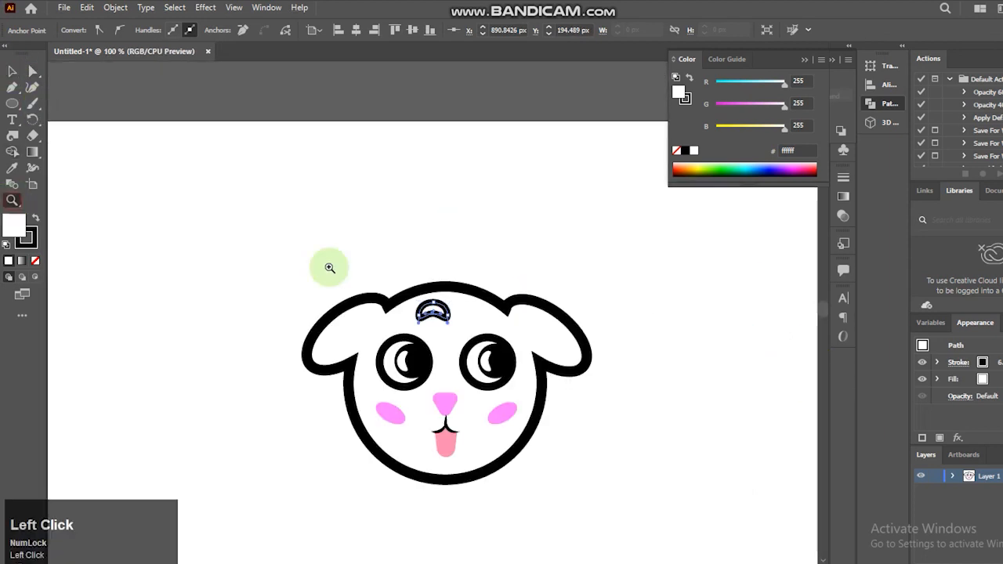
pyautogui.moveTo(274, 228); pyautogui.dragTo(617, 509)
pyautogui.click(12, 71)
pyautogui.moveTo(424, 205); pyautogui.dragTo(509, 208)
pyautogui.click(370, 234)
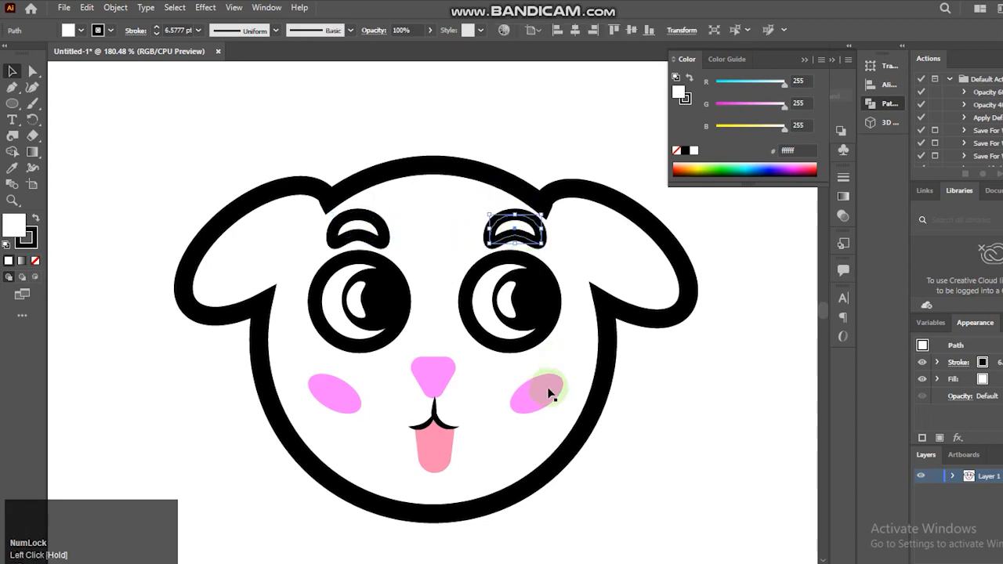
# Remove the stroke from both eyebrows and from the outer circles of both eyes.
pyautogui.click(358, 231)
pyautogui.keyDown('shift'); pyautogui.click(515, 231); pyautogui.keyUp('shift')
pyautogui.click(26, 236)
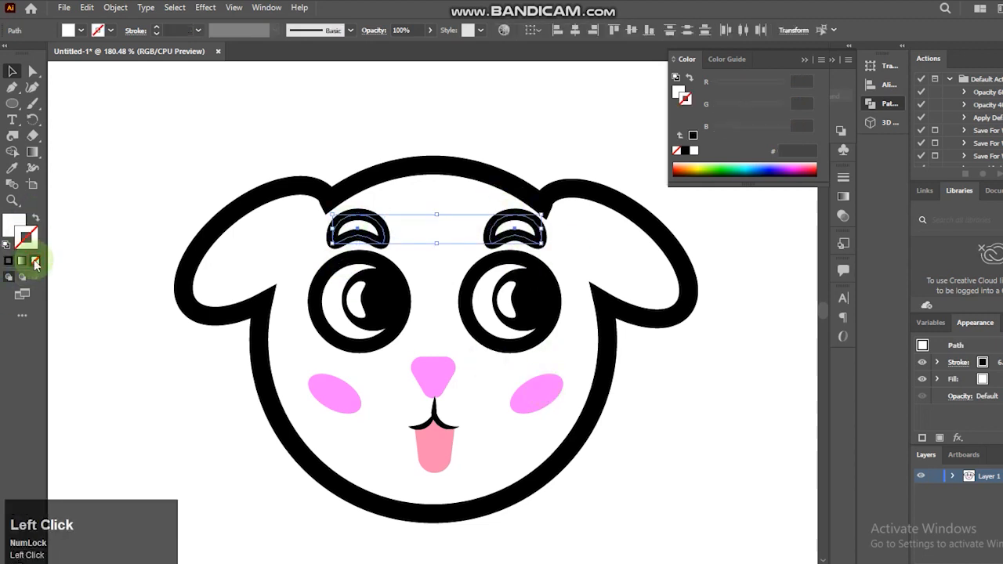
pyautogui.click(34, 260)
pyautogui.click(329, 282)
pyautogui.click(35, 260)
pyautogui.click(537, 331)
pyautogui.click(34, 260)
# Fill the head shape with light peach (#ffddbb) and remove its black outline.
pyautogui.click(281, 405)
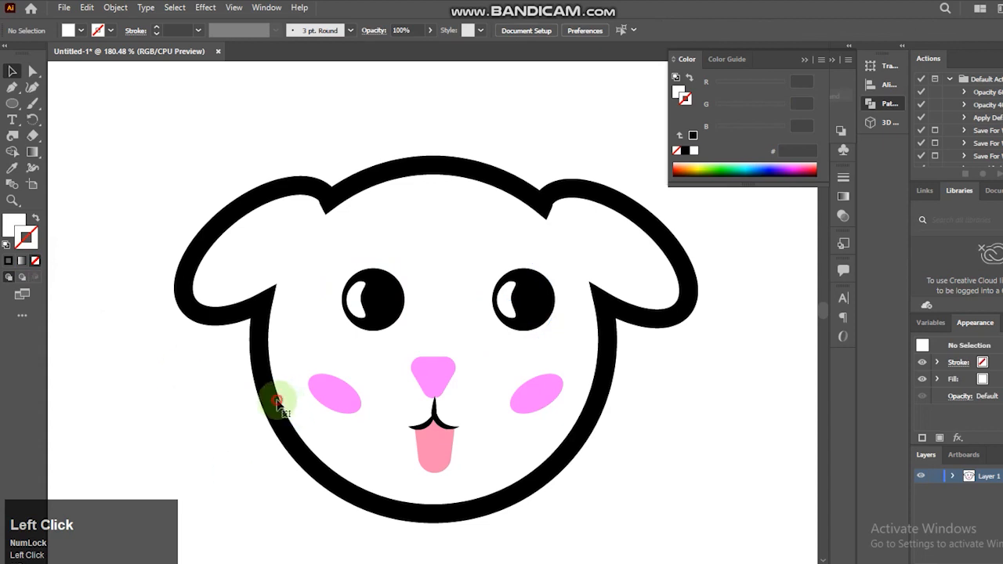
pyautogui.click(81, 30)
pyautogui.click(83, 69)
pyautogui.doubleClick(26, 235)
pyautogui.click(532, 165)
pyautogui.doubleClick(14, 227)
pyautogui.moveTo(285, 179); pyautogui.dragTo(314, 143)
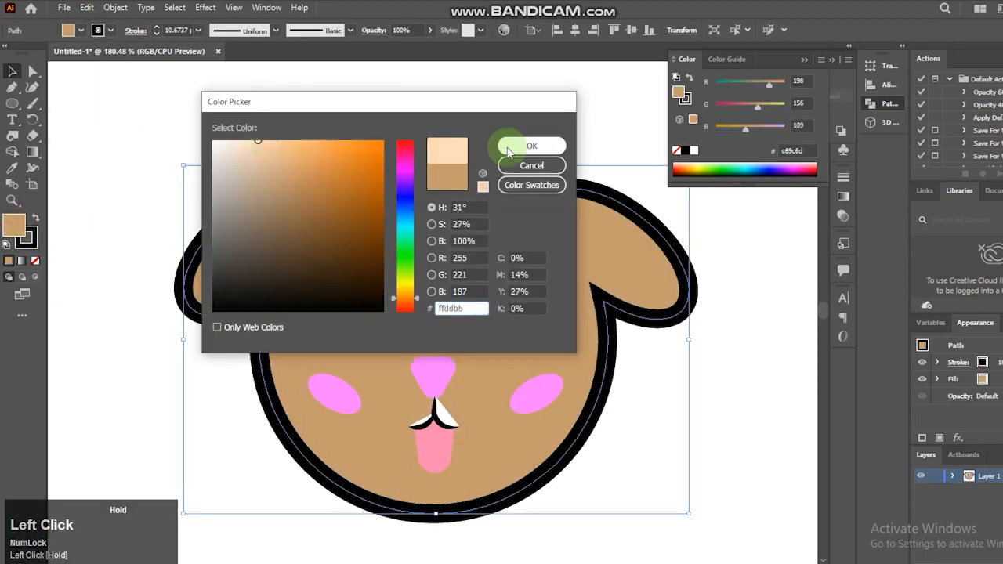
pyautogui.click(531, 145)
pyautogui.click(30, 240)
pyautogui.click(34, 260)
pyautogui.click(97, 285)
# Remove the white fill from the two mouth curves beside the tongue.
pyautogui.click(449, 420)
pyautogui.keyDown('shift'); pyautogui.click(418, 425); pyautogui.keyUp('shift')
pyautogui.press('Delete')
pyautogui.click(649, 357)
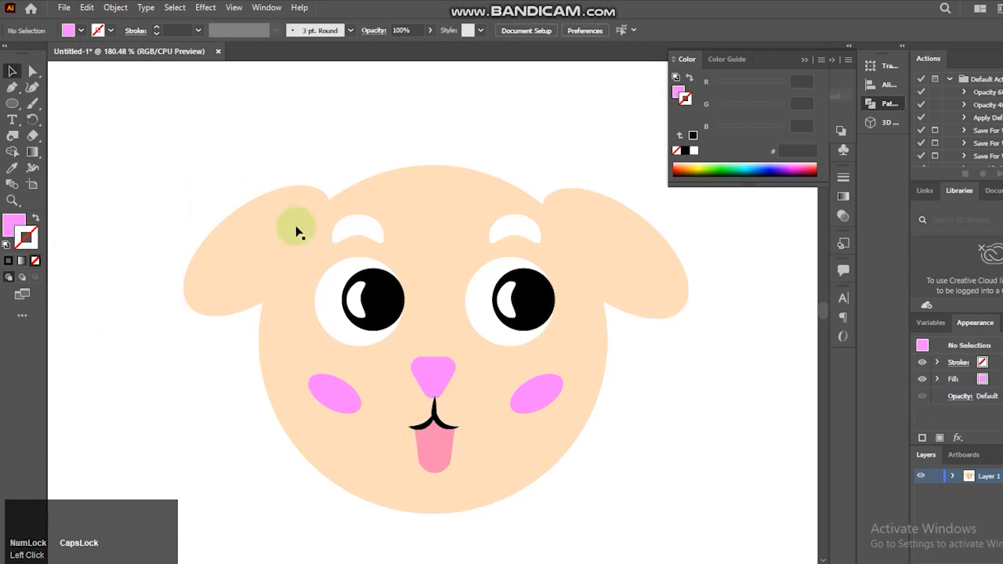
# Apply the 3D Inflate effect with 0° rotation to the head, eyebrows, outer eye circles, nose and cheeks.
pyautogui.hotkey('ctrl', '0')
pyautogui.click(640, 289)
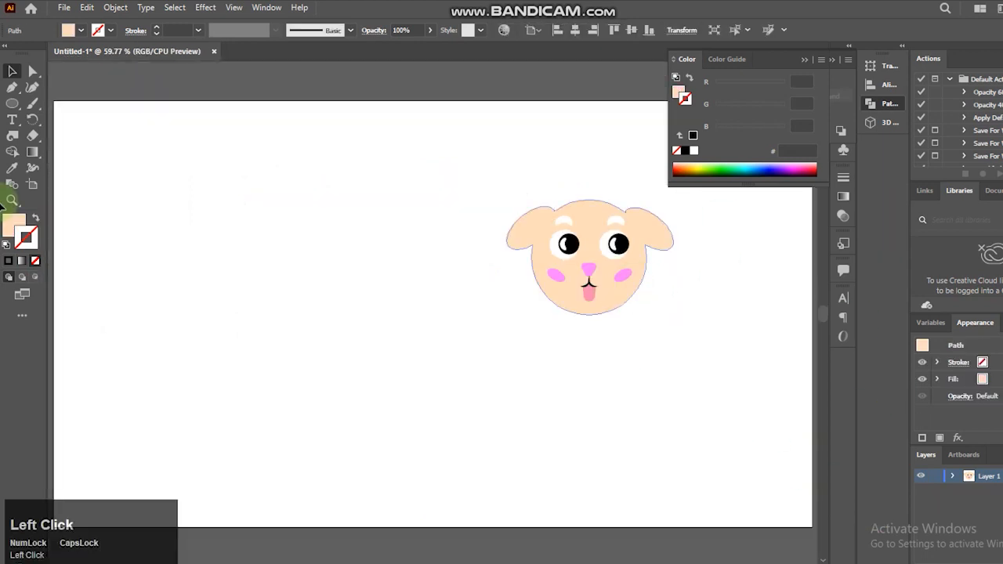
pyautogui.click(8, 201)
pyautogui.moveTo(453, 181); pyautogui.dragTo(699, 337)
pyautogui.click(8, 71)
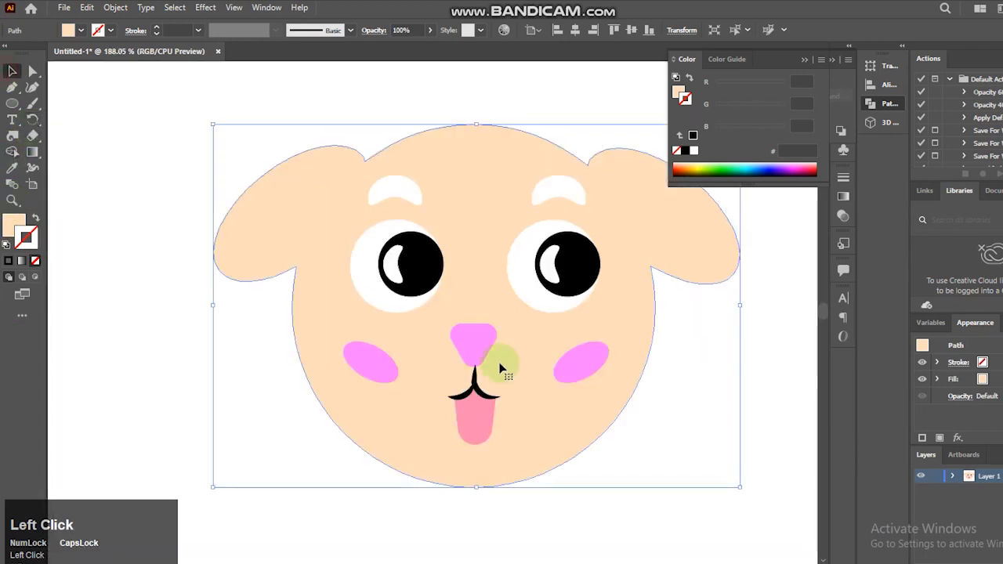
pyautogui.keyDown('shift'); pyautogui.click(567, 189); pyautogui.keyUp('shift')
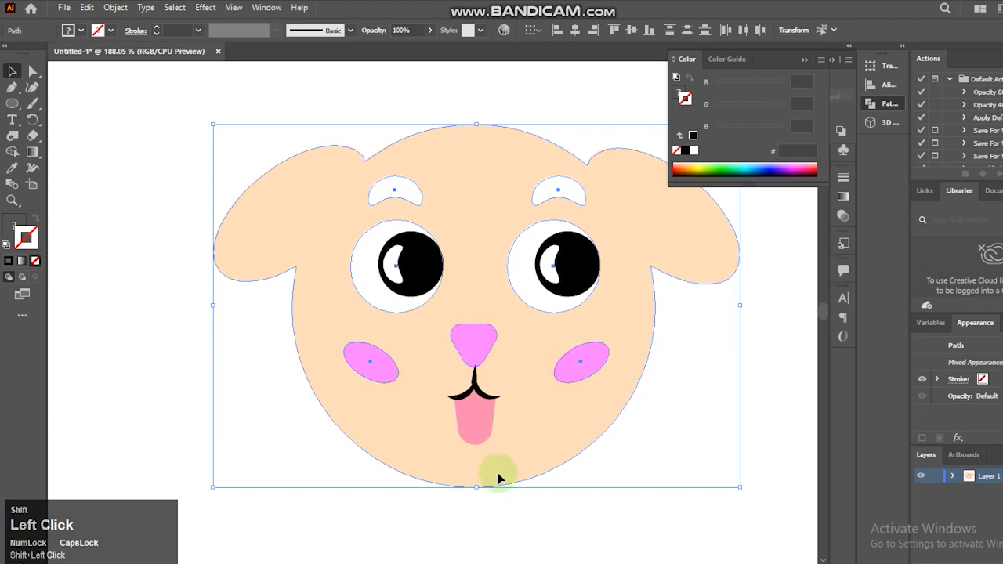
pyautogui.click(874, 123)
pyautogui.click(821, 137)
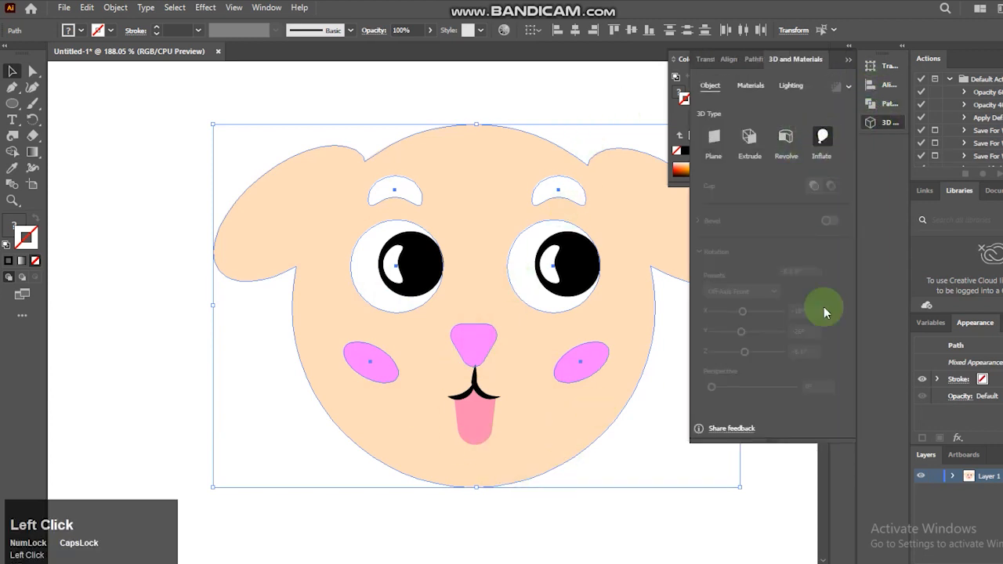
pyautogui.click(725, 291)
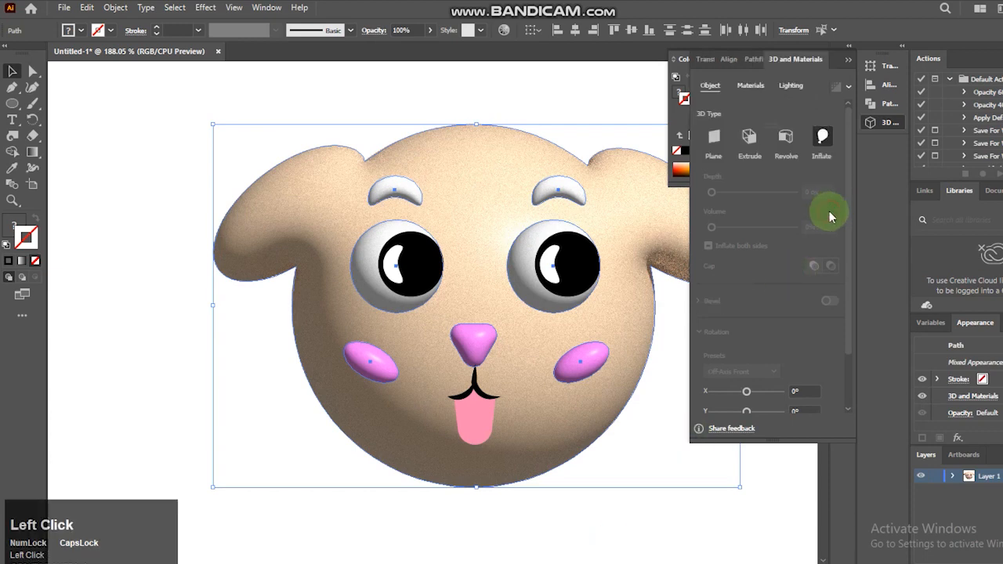
# Set the inflated head's lighting to 100% ambient light intensity and 50% softness.
pyautogui.click(792, 88)
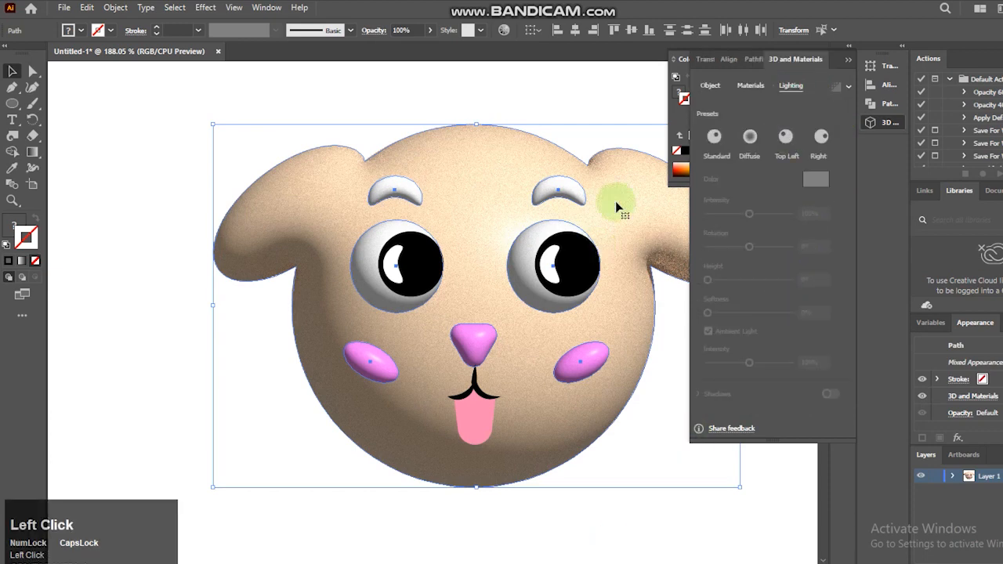
pyautogui.click(650, 516)
pyautogui.click(500, 374)
pyautogui.click(811, 361)
pyautogui.write('10')
pyautogui.click(929, 499)
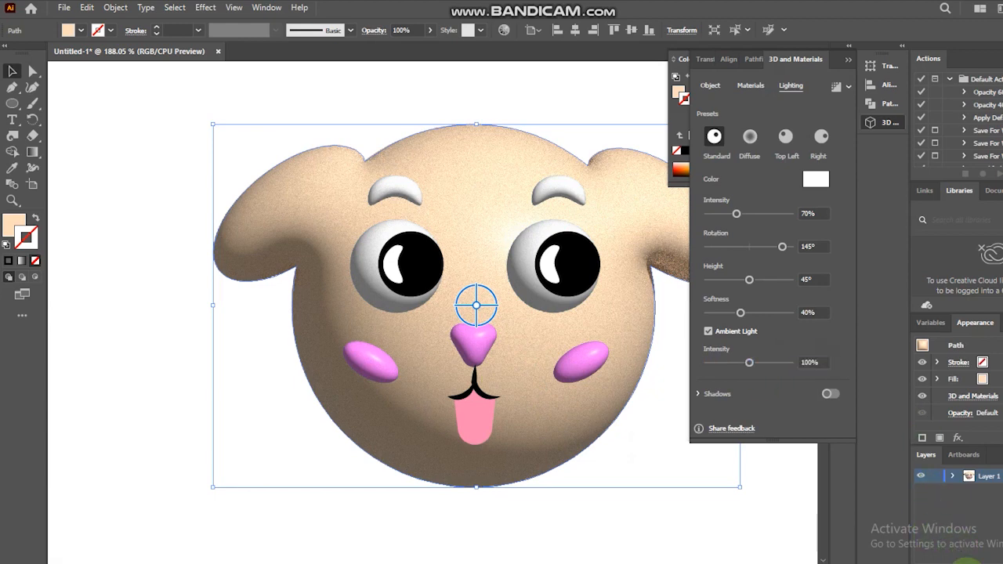
pyautogui.click(807, 313)
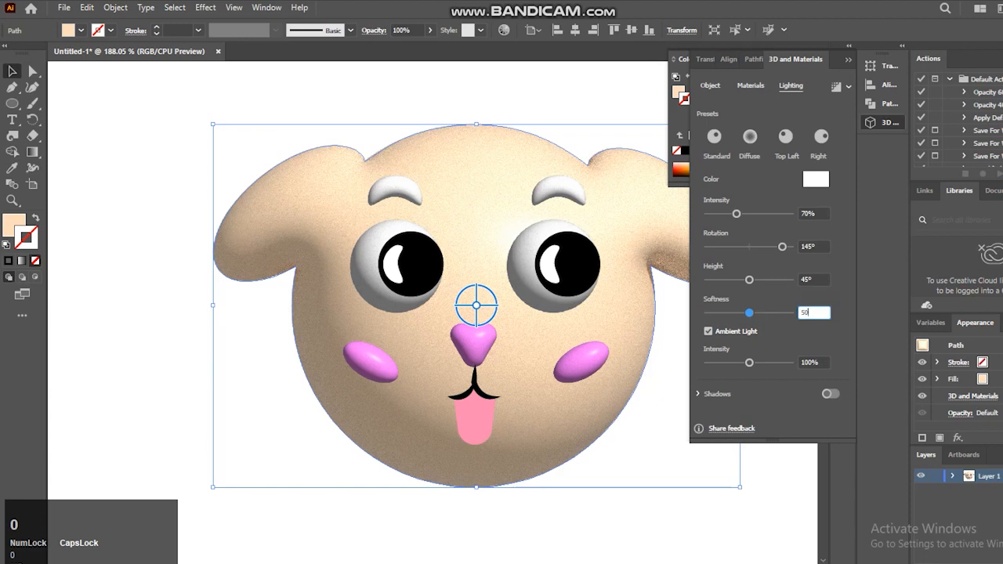
pyautogui.write('50')
pyautogui.click(454, 319)
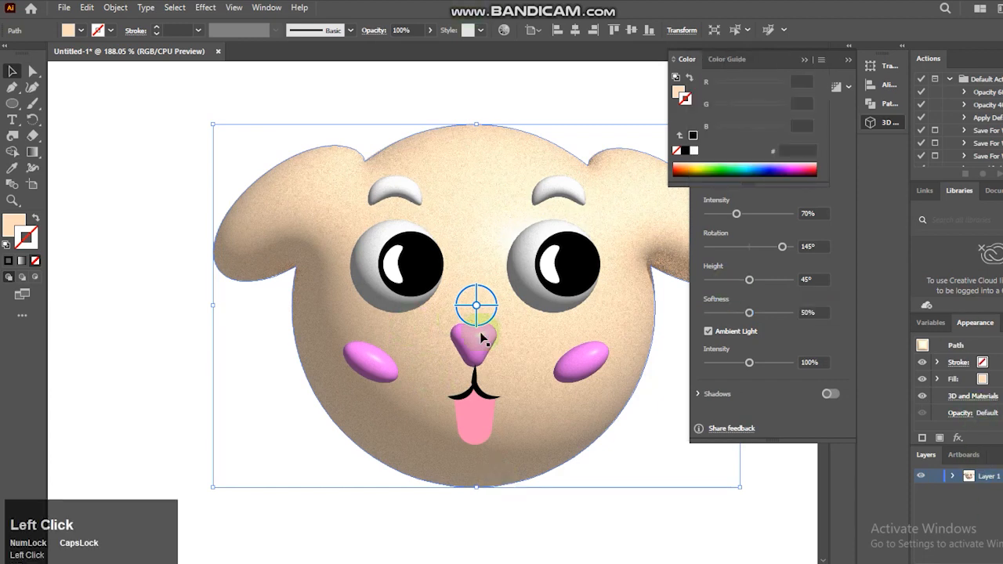
# Set the lighting of the eyes, eyebrows, cheeks and nose to 100% ambient light intensity and 50% softness.
pyautogui.click(351, 251)
pyautogui.keyDown('shift'); pyautogui.click(548, 164); pyautogui.keyUp('shift')
pyautogui.keyDown('shift'); pyautogui.click(397, 188); pyautogui.keyUp('shift')
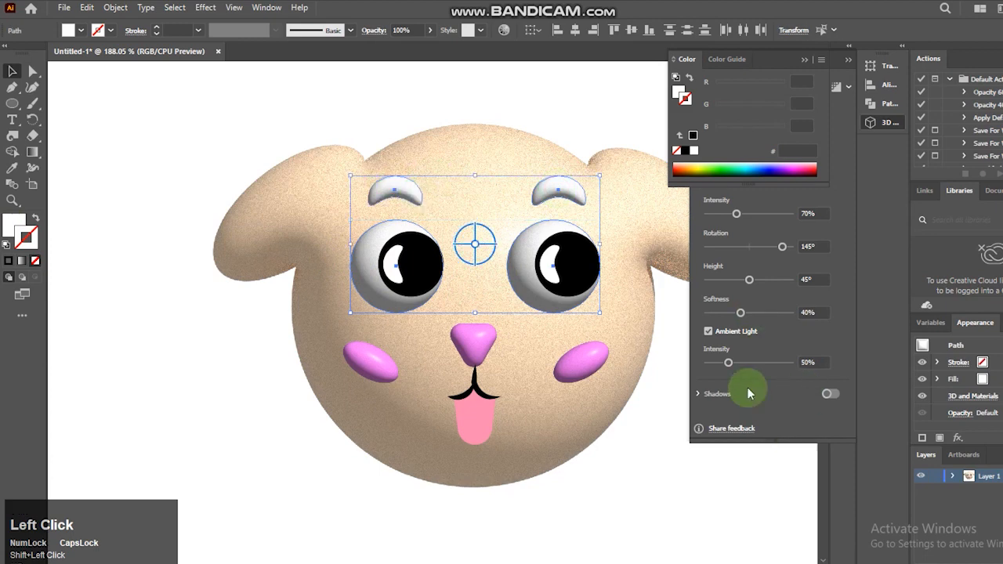
pyautogui.click(462, 388)
pyautogui.click(580, 362)
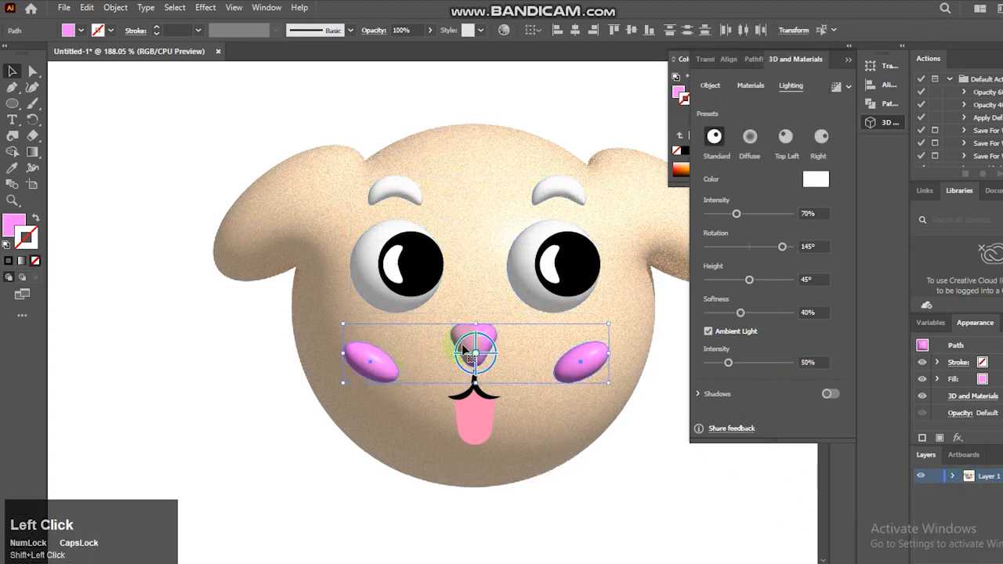
pyautogui.click(417, 365)
pyautogui.click(603, 503)
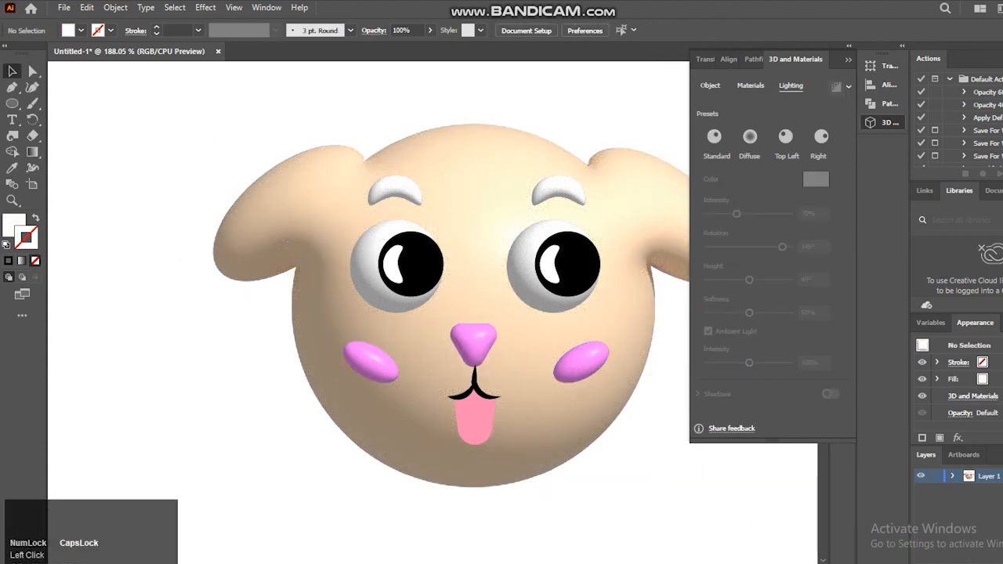
# Draw a white circle about 130 px in diameter to the left of the dog's head.
pyautogui.hotkey('ctrl', '0')
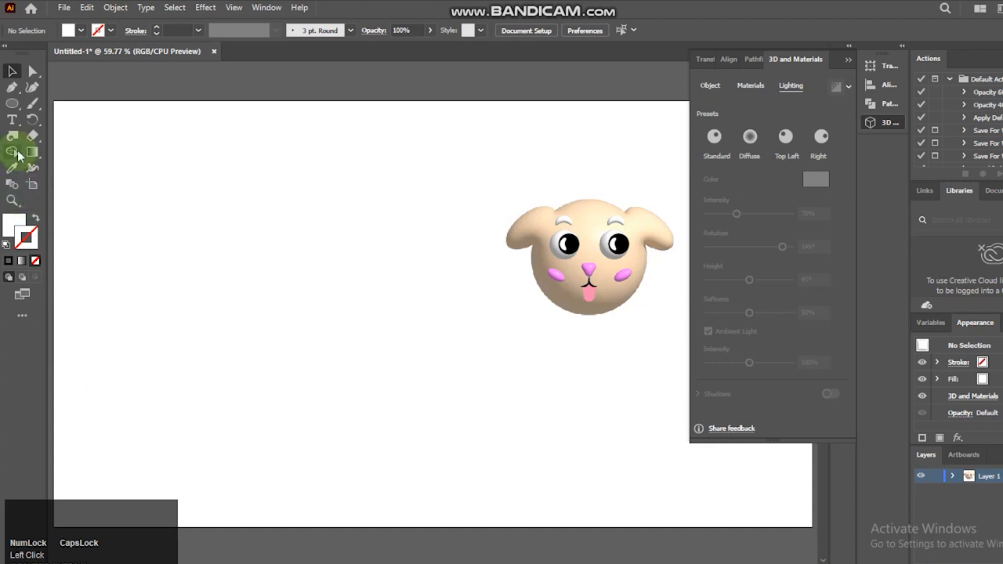
pyautogui.keyDown('shift'); pyautogui.click(464, 304); pyautogui.keyUp('shift')
pyautogui.moveTo(502, 343); pyautogui.dragTo(416, 266)
# Draw a vertical line with the Pen tool through the circle's center and give it a black stroke without fill.
pyautogui.click(12, 87)
pyautogui.click(463, 245)
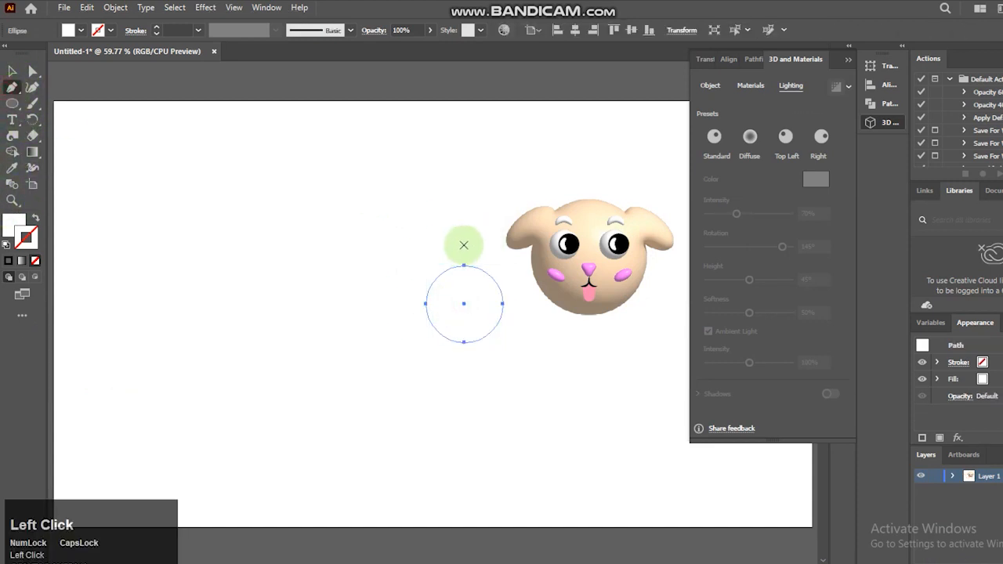
pyautogui.keyDown('shift'); pyautogui.click(465, 391); pyautogui.keyUp('shift')
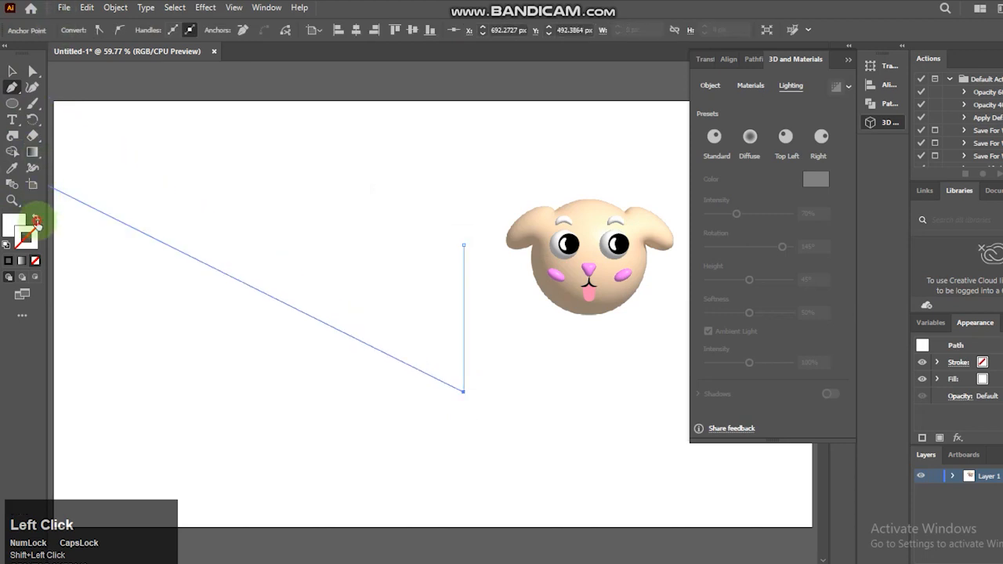
pyautogui.click(36, 218)
pyautogui.click(10, 71)
pyautogui.moveTo(431, 226); pyautogui.dragTo(487, 246)
pyautogui.click(112, 30)
pyautogui.click(35, 55)
# Give the circle a black 2 pt stroke.
pyautogui.click(438, 327)
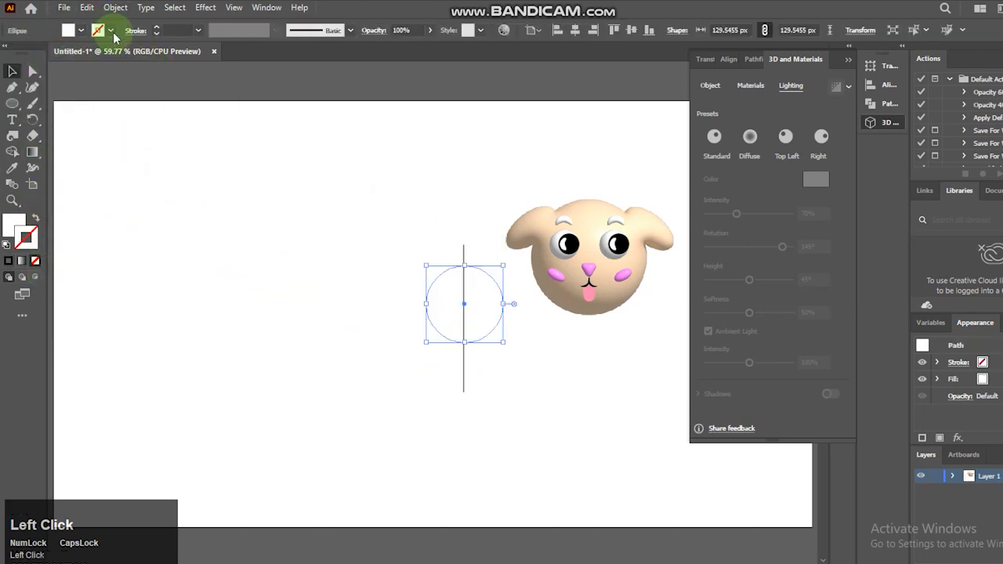
pyautogui.click(156, 26)
pyautogui.click(352, 312)
pyautogui.click(445, 327)
pyautogui.click(157, 27)
# Select the circle and the vertical line and align their centers horizontally.
pyautogui.moveTo(342, 270); pyautogui.dragTo(502, 391)
pyautogui.press('z')
pyautogui.moveTo(405, 249); pyautogui.dragTo(516, 337)
pyautogui.hotkey('ctrl', '-')
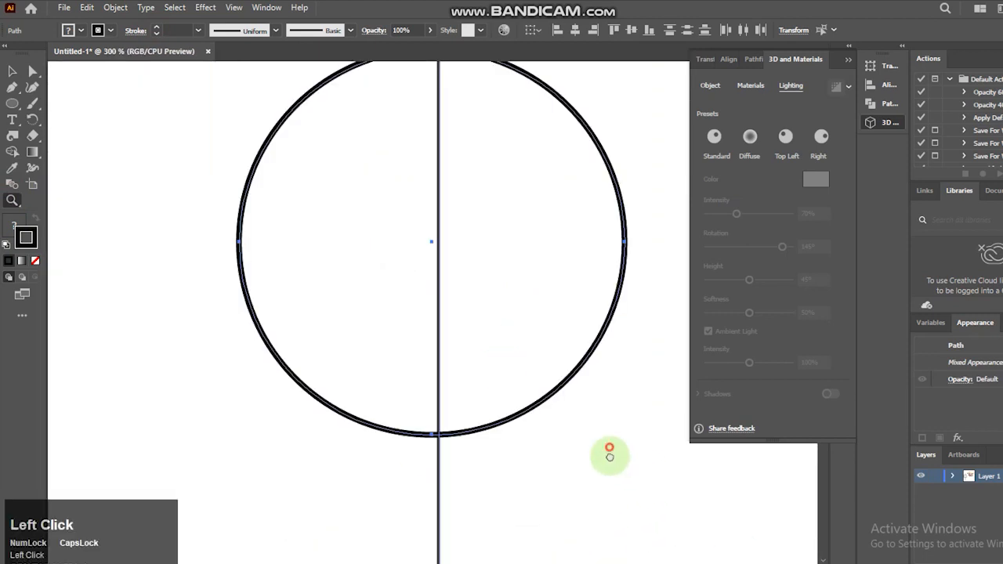
pyautogui.moveTo(609, 454); pyautogui.dragTo(615, 512)
pyautogui.click(12, 70)
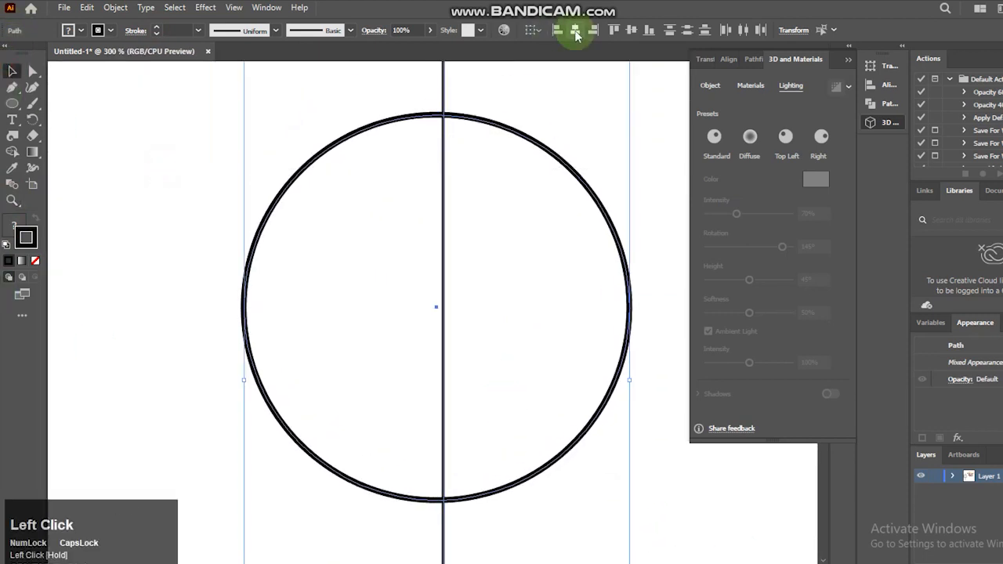
pyautogui.click(575, 29)
# Cut away the circle's left half with the Shape Builder and delete the vertical line.
pyautogui.click(12, 151)
pyautogui.press('space')
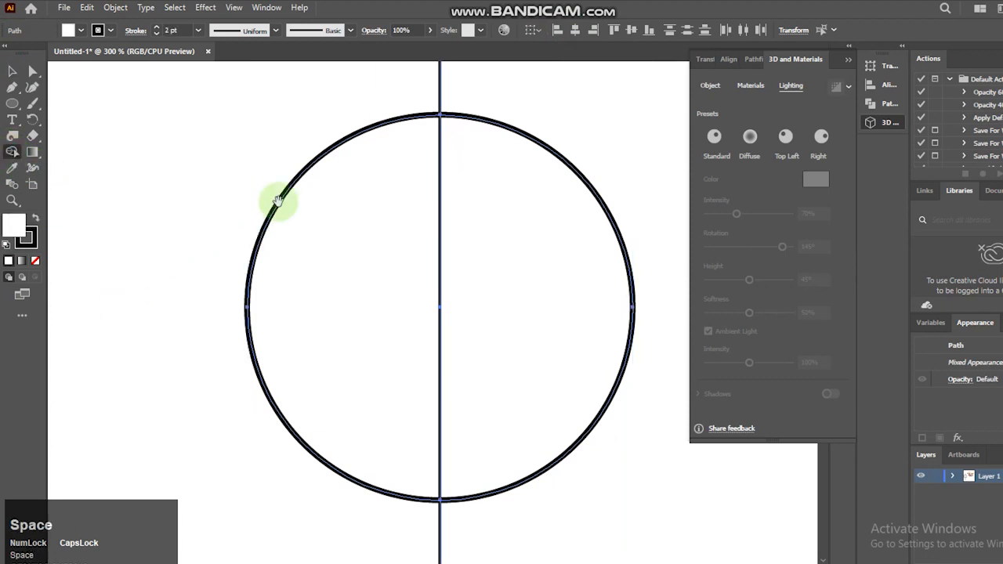
pyautogui.click(16, 154)
pyautogui.moveTo(326, 125)
pyautogui.mouseDown()
pyautogui.moveTo(372, 366)
pyautogui.moveTo(360, 493)
pyautogui.mouseUp()
pyautogui.click(11, 71)
pyautogui.click(439, 93)
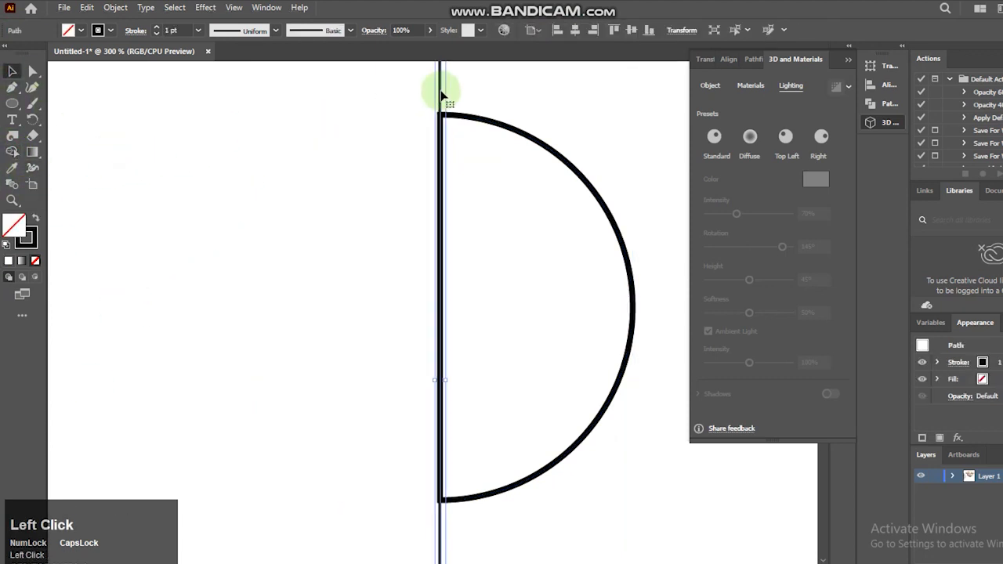
pyautogui.press('Delete')
# Remove the stroke from the remaining half circle, keeping its white fill.
pyautogui.click(470, 127)
pyautogui.click(106, 33)
pyautogui.click(13, 55)
pyautogui.click(7, 51)
pyautogui.click(250, 248)
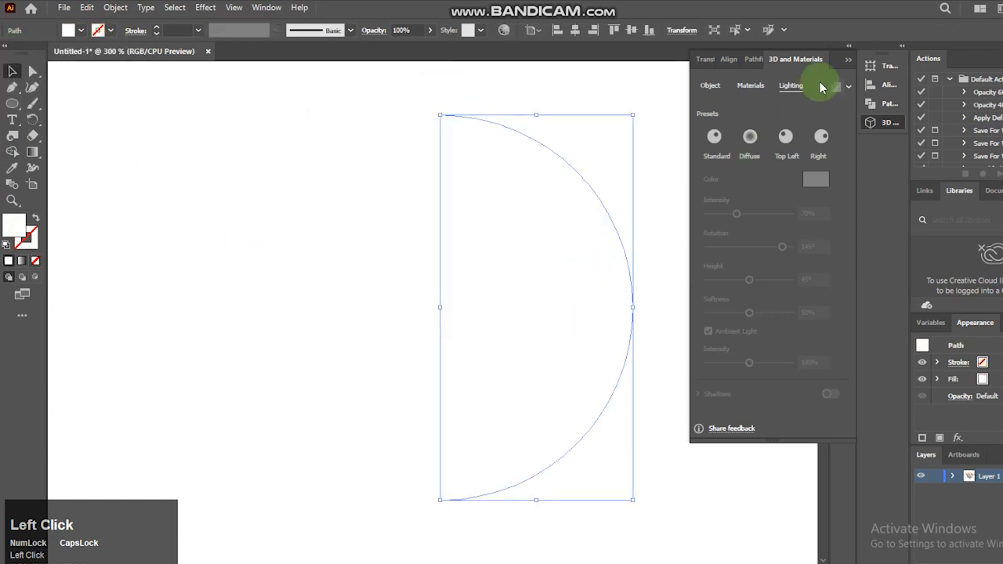
# Revolve the half circle into a 3D sphere and set its ambient light intensity to 100%.
pyautogui.click(710, 85)
pyautogui.click(787, 140)
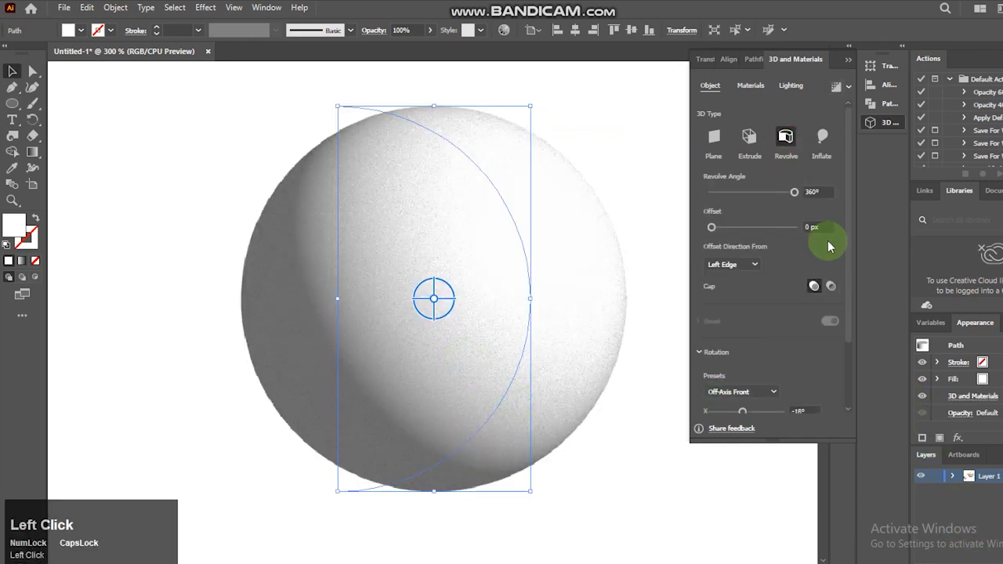
pyautogui.click(786, 85)
pyautogui.moveTo(819, 362); pyautogui.dragTo(769, 352)
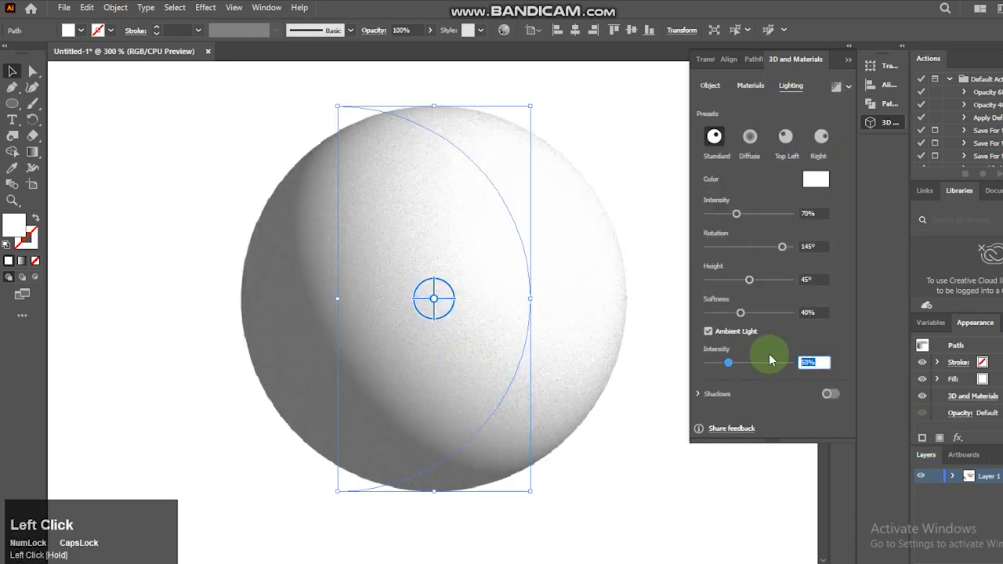
pyautogui.write('100')
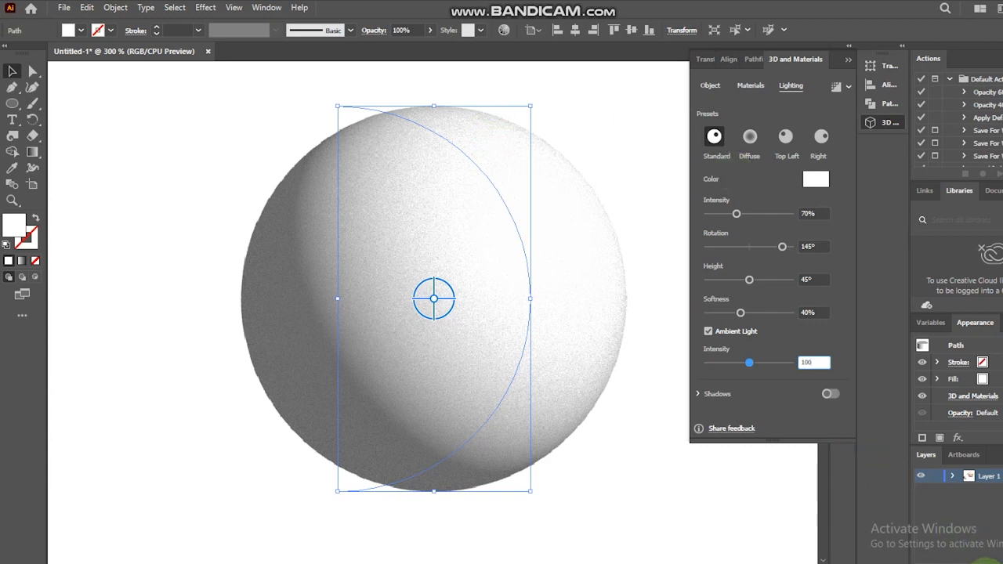
pyautogui.press('Return')
# Set the softness of the sphere's lighting to 50%.
pyautogui.click(809, 340)
pyautogui.moveTo(818, 313); pyautogui.dragTo(798, 311)
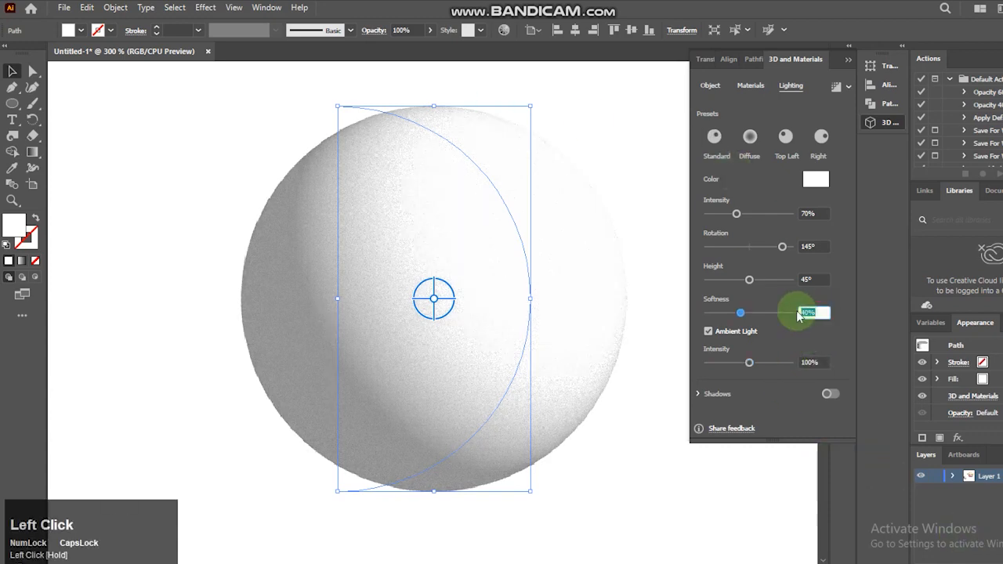
pyautogui.write('50')
pyautogui.press('Return')
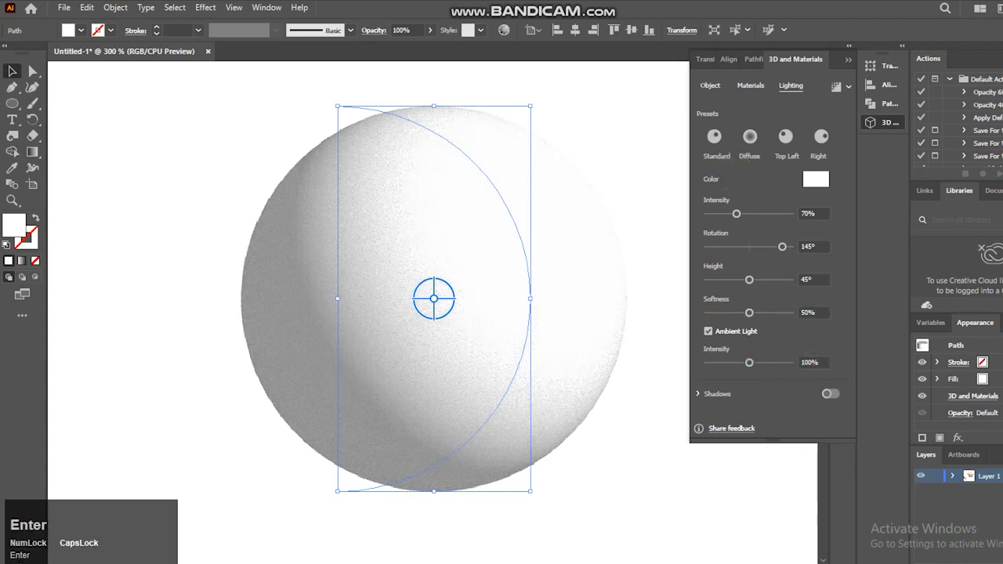
# Place a small copy of the sphere on top of the head and duplicate it into a row of three wool balls.
pyautogui.click(613, 508)
pyautogui.hotkey('ctrl', '-')
pyautogui.hotkey('ctrl', '-')
pyautogui.hotkey('ctrl', '-')
pyautogui.hotkey('ctrl', '-')
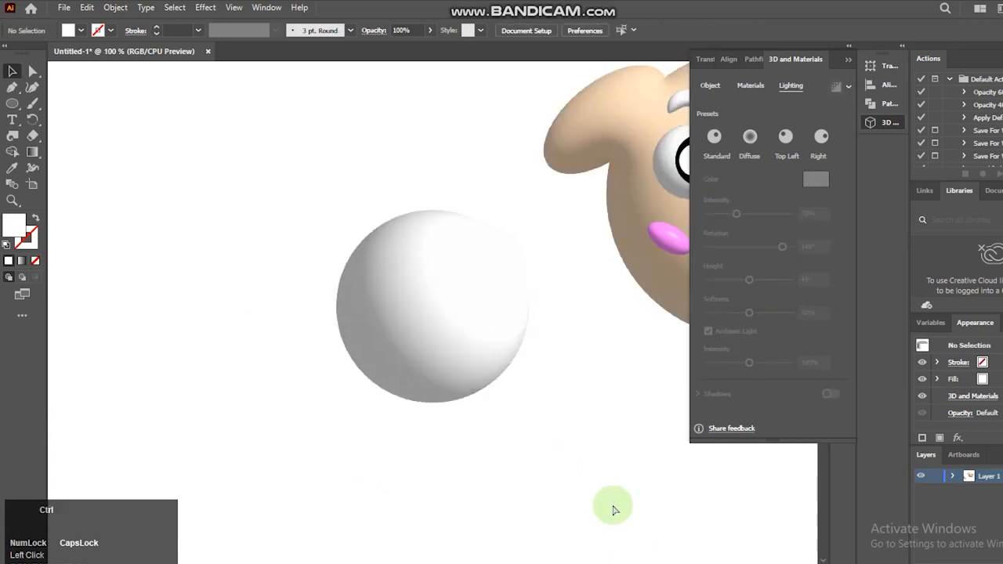
pyautogui.moveTo(444, 327); pyautogui.dragTo(551, 189)
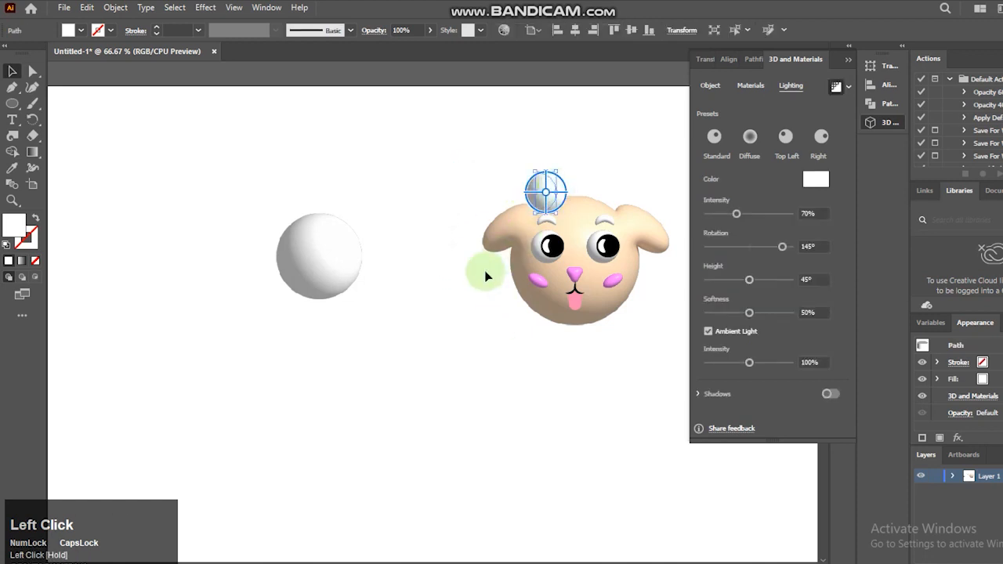
pyautogui.keyDown('alt'); pyautogui.moveTo(552, 205); pyautogui.dragTo(591, 205); pyautogui.keyUp('alt')
pyautogui.click(642, 364)
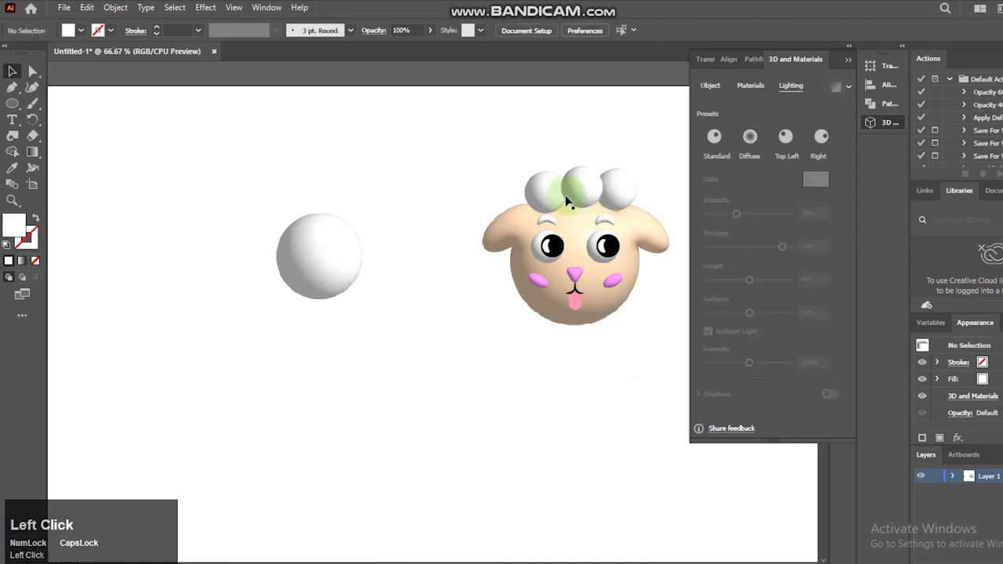
# Fine-tune the spacing of the three wool balls on the head, nudging the left and middle ones slightly left.
pyautogui.click(543, 190)
pyautogui.press('Left')
pyautogui.click(593, 202)
pyautogui.click(616, 201)
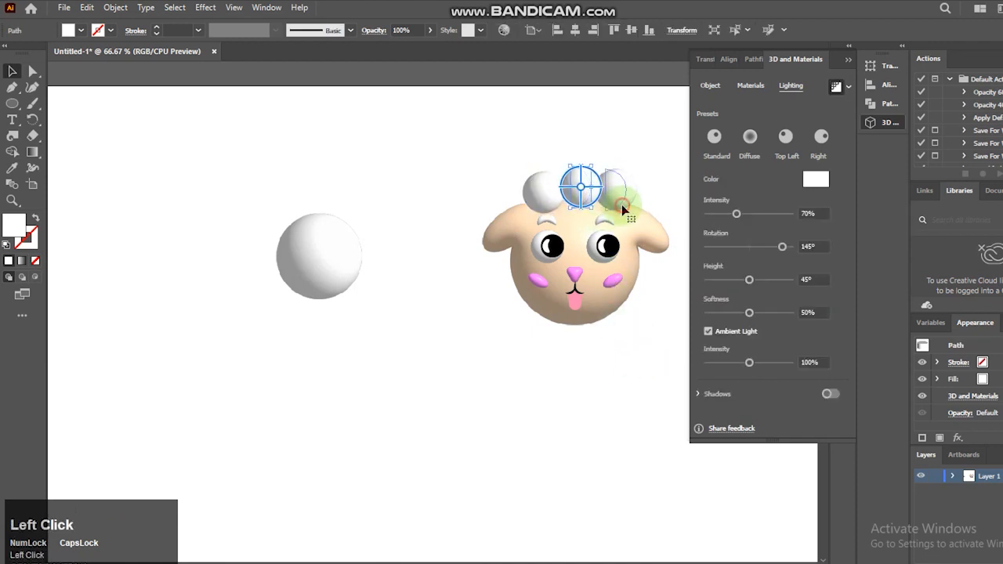
pyautogui.click(635, 313)
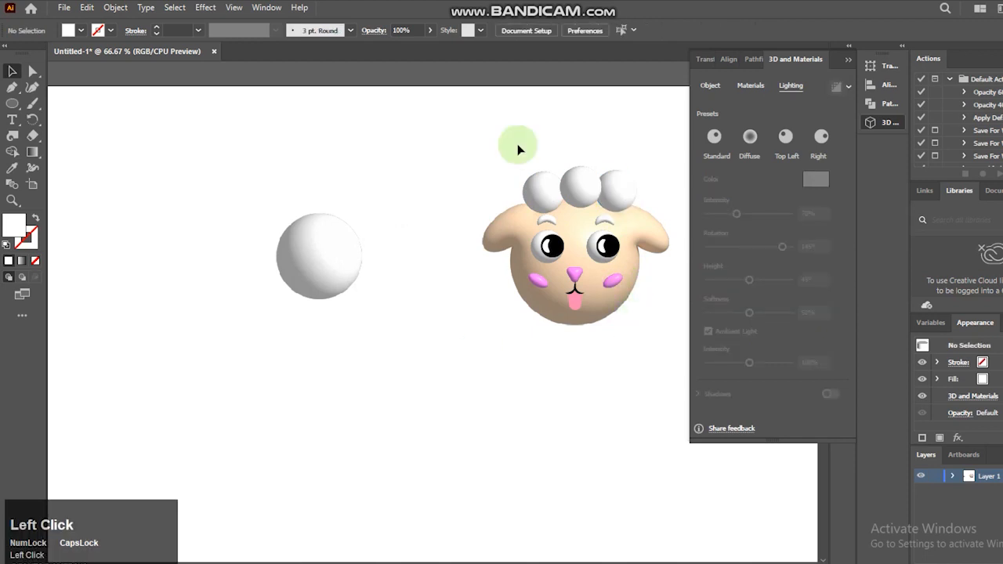
pyautogui.click(578, 202)
pyautogui.click(612, 357)
# Move the large sphere onto the face's lower left and send it behind the head.
pyautogui.moveTo(322, 281); pyautogui.dragTo(534, 313)
pyautogui.click(557, 365)
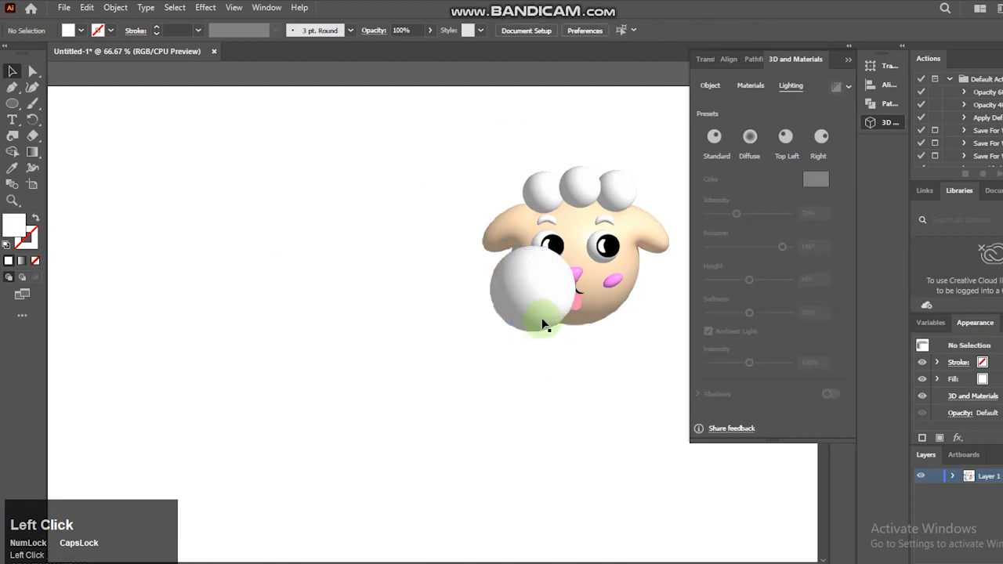
pyautogui.click(523, 294)
pyautogui.hotkey('ctrl', 'shift', '[')
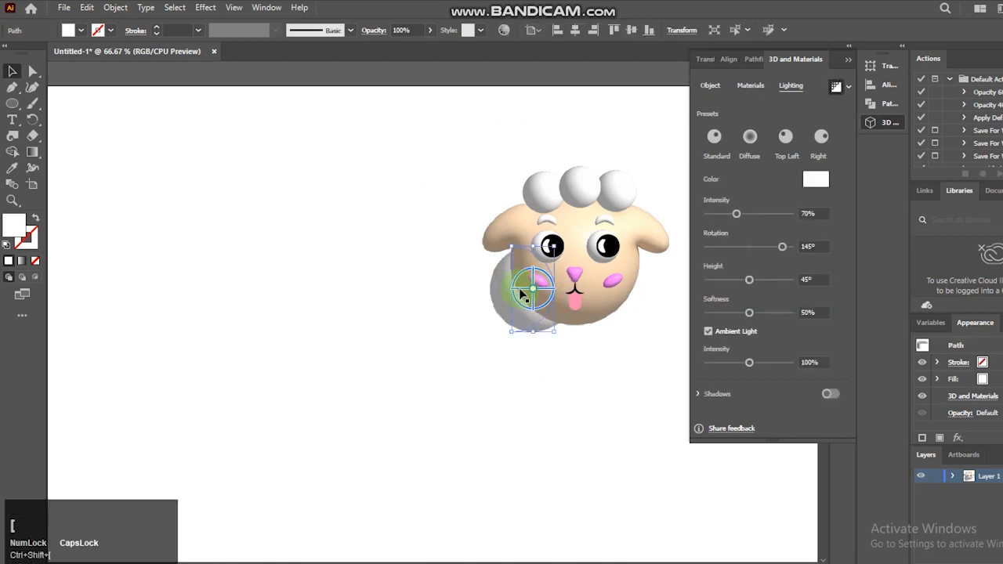
pyautogui.click(526, 338)
# Shift the large sphere farther left so it sticks out below the left ear, and fine-tune its height.
pyautogui.moveTo(513, 316); pyautogui.dragTo(518, 332)
pyautogui.click(520, 342)
pyautogui.click(515, 315)
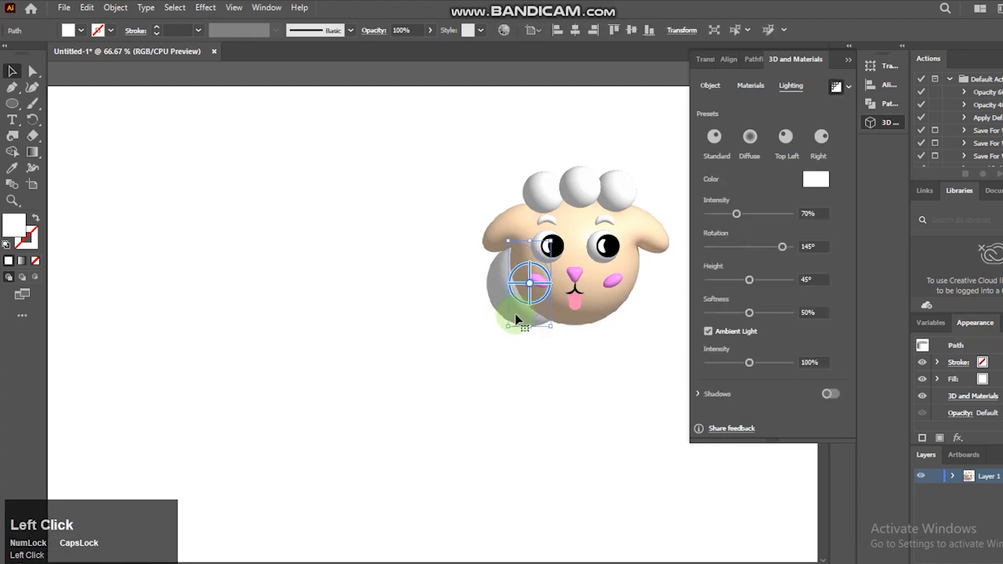
pyautogui.press('Left')
pyautogui.press('Left')
pyautogui.press('Left')
pyautogui.press('Left')
pyautogui.press('Left')
pyautogui.press('Left')
pyautogui.press('Left')
pyautogui.press('Left')
pyautogui.press('Down')
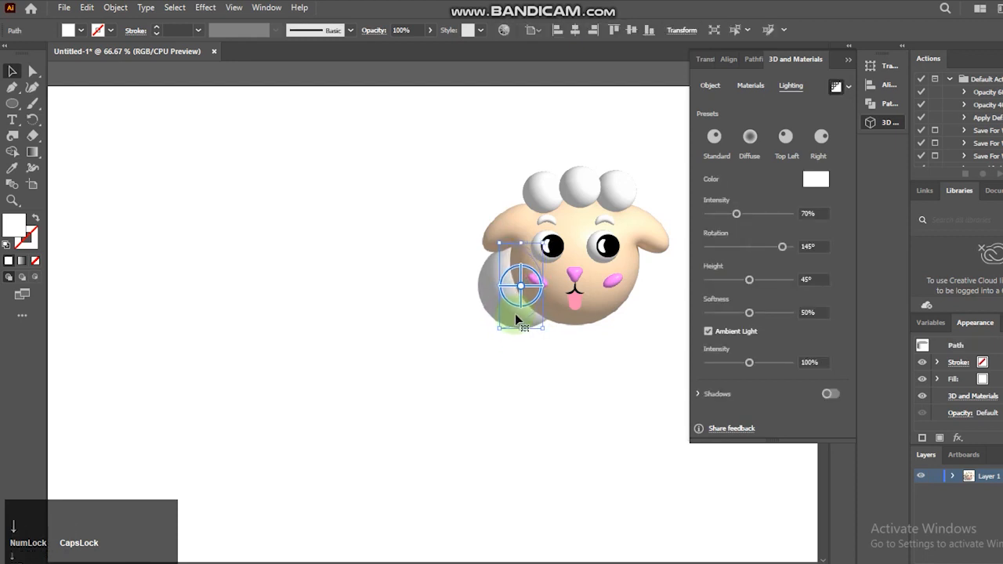
# Copy the large sphere below the chin and beside the right cheek, nudging the right copy up and left to match the left sphere.
pyautogui.moveTo(515, 313)
pyautogui.mouseDown()
pyautogui.moveTo(576, 381)
pyautogui.moveTo(568, 372)
pyautogui.moveTo(662, 343)
pyautogui.moveTo(649, 347)
pyautogui.mouseUp()
pyautogui.press('Up')
pyautogui.press('Up')
pyautogui.press('Up')
pyautogui.press('Up')
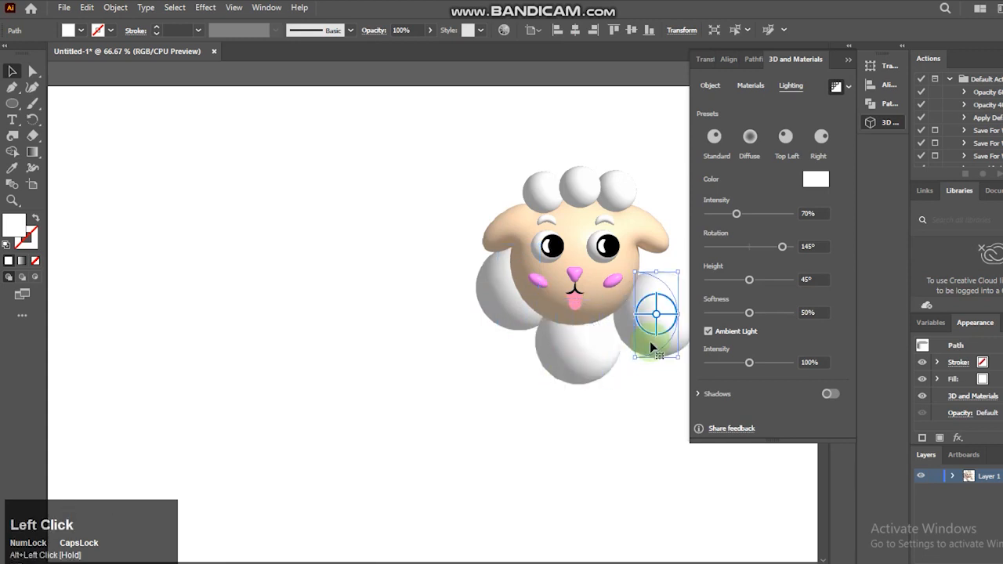
pyautogui.press('Up')
pyautogui.press('Up')
pyautogui.press('Up')
pyautogui.press('Up')
pyautogui.moveTo(451, 412); pyautogui.dragTo(355, 415)
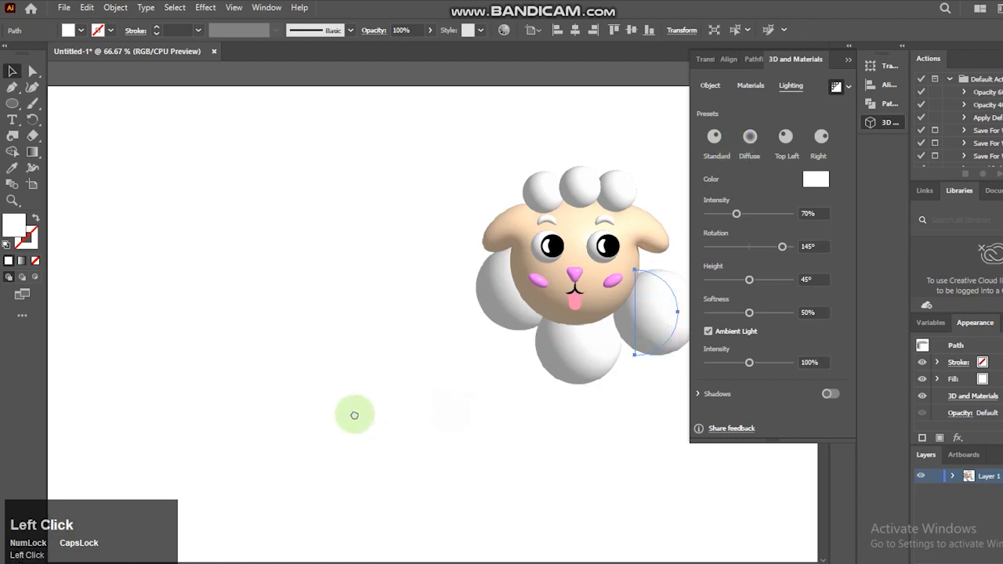
pyautogui.press('Up')
pyautogui.press('Up')
pyautogui.press('Up')
pyautogui.press('Up')
pyautogui.press('Up')
pyautogui.press('Up')
pyautogui.press('Up')
pyautogui.press('Up')
pyautogui.press('Up')
pyautogui.press('Up')
pyautogui.press('Up')
pyautogui.press('Up')
pyautogui.press('Up')
pyautogui.press('Up')
pyautogui.press('Up')
pyautogui.press('Up')
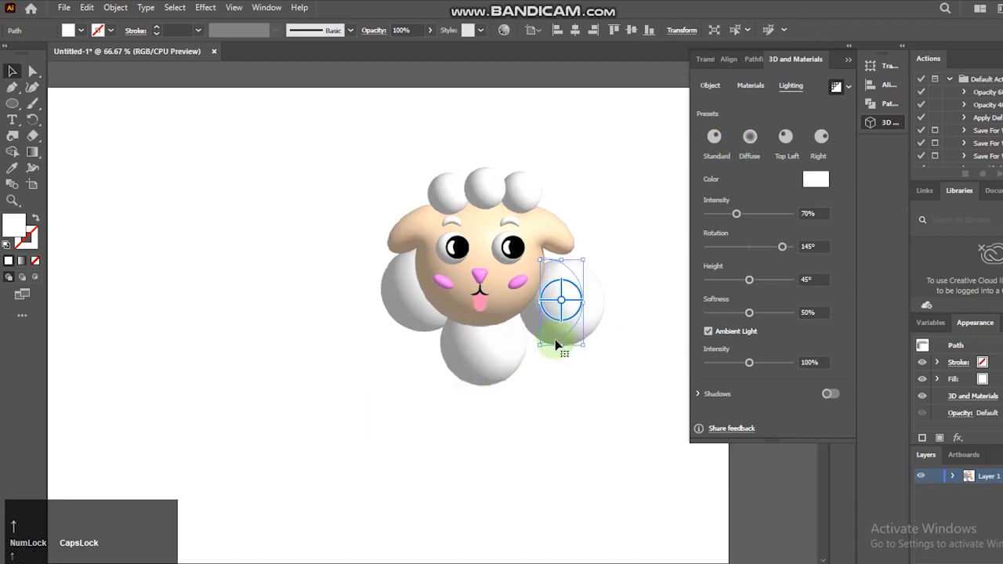
pyautogui.press('Up')
pyautogui.press('Up')
pyautogui.press('Left')
pyautogui.press('Left')
pyautogui.press('Left')
pyautogui.press('Left')
pyautogui.press('Left')
pyautogui.press('Left')
pyautogui.press('Left')
pyautogui.press('Left')
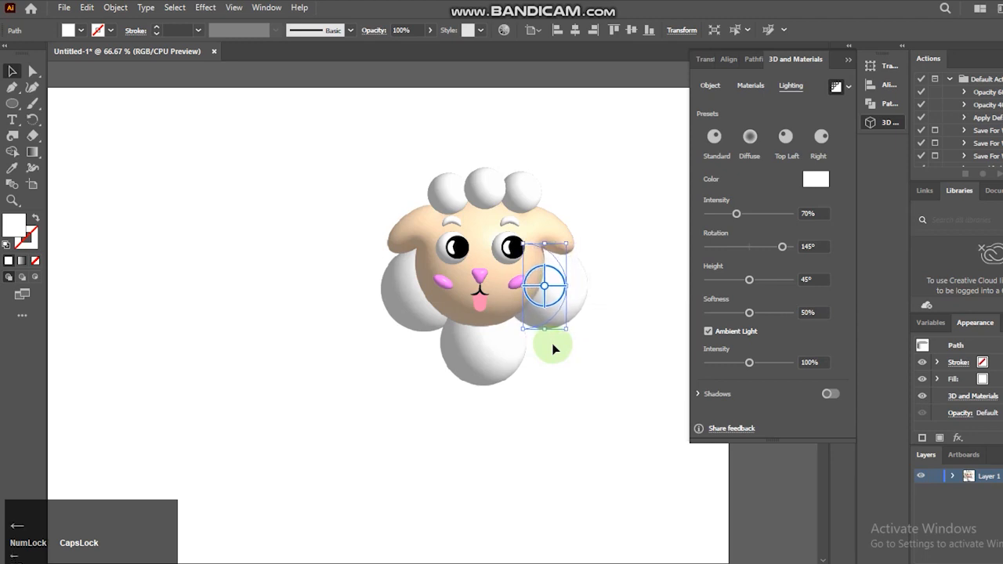
# Arrange the chin sphere and a duplicate of it side by side below the face, raised close to the chin.
pyautogui.click(471, 352)
pyautogui.moveTo(470, 366); pyautogui.dragTo(504, 366)
pyautogui.press('Right')
pyautogui.press('Right')
pyautogui.press('Right')
pyautogui.press('Up')
pyautogui.press('Up')
pyautogui.press('Up')
pyautogui.press('Up')
pyautogui.press('Right')
pyautogui.press('Up')
pyautogui.press('Up')
pyautogui.press('Up')
pyautogui.press('Up')
pyautogui.press('Up')
pyautogui.press('Up')
pyautogui.click(515, 442)
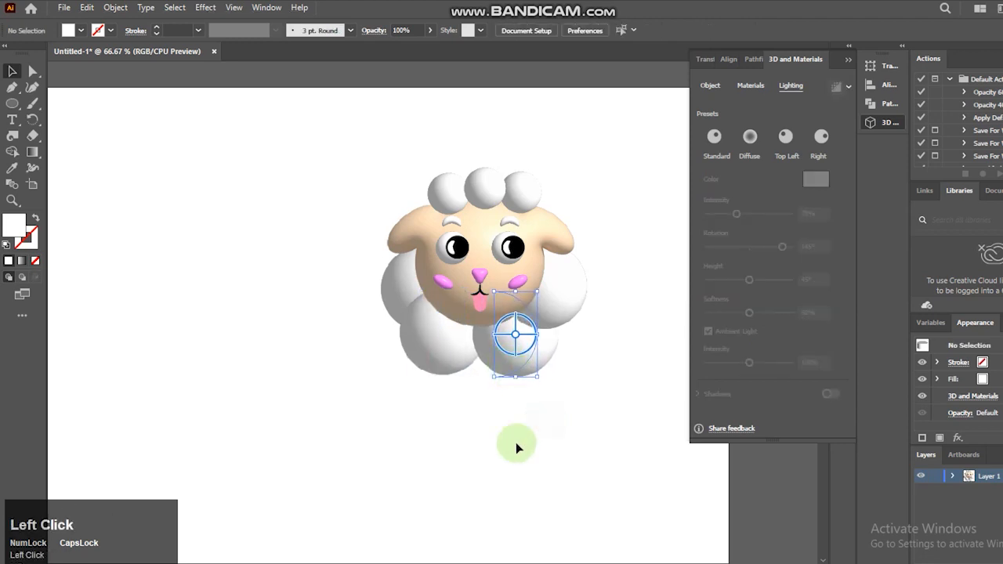
# Add two copies of the small wool ball as a second row above and between the first three.
pyautogui.click(448, 185)
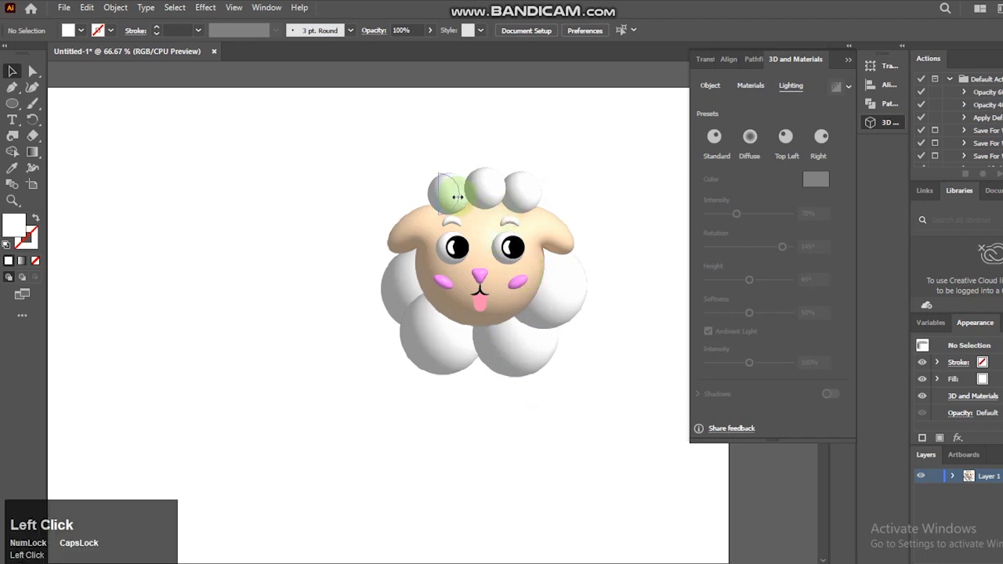
pyautogui.moveTo(442, 184); pyautogui.dragTo(473, 165)
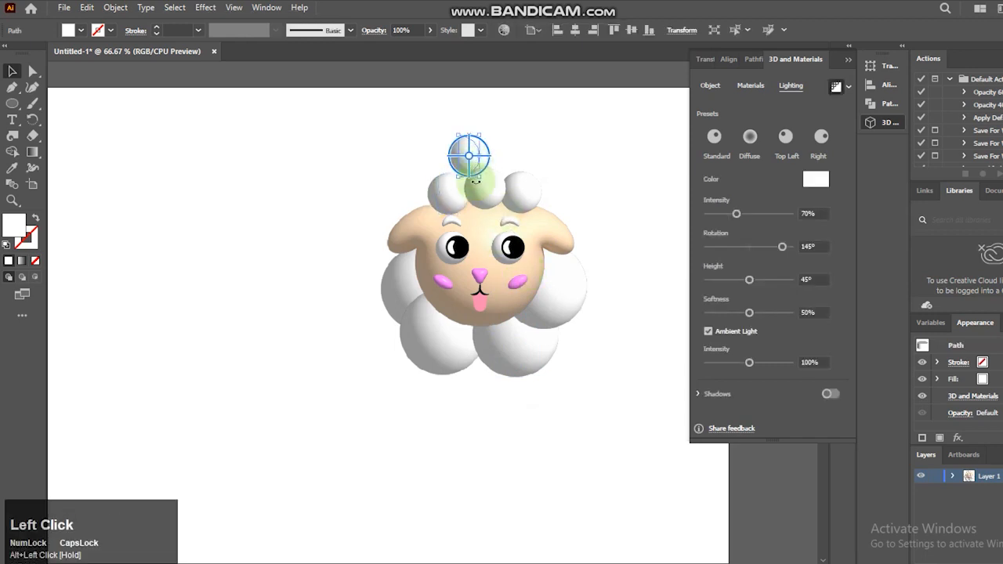
pyautogui.press('Down')
pyautogui.press('Down')
pyautogui.press('Down')
pyautogui.press('Down')
pyautogui.press('Down')
pyautogui.press('Down')
pyautogui.press('Down')
pyautogui.press('Down')
pyautogui.press('Down')
pyautogui.press('Down')
pyautogui.press('Down')
pyautogui.press('Down')
pyautogui.press('Left')
pyautogui.press('Left')
pyautogui.press('Left')
pyautogui.press('Left')
pyautogui.press('Left')
pyautogui.press('Left')
pyautogui.press('Left')
pyautogui.press('Left')
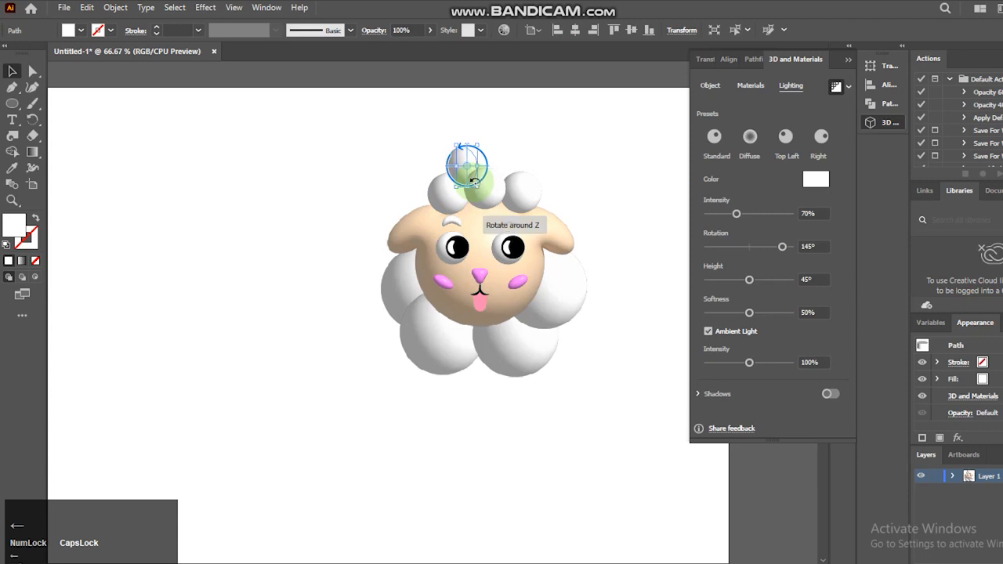
pyautogui.moveTo(469, 177); pyautogui.dragTo(504, 173)
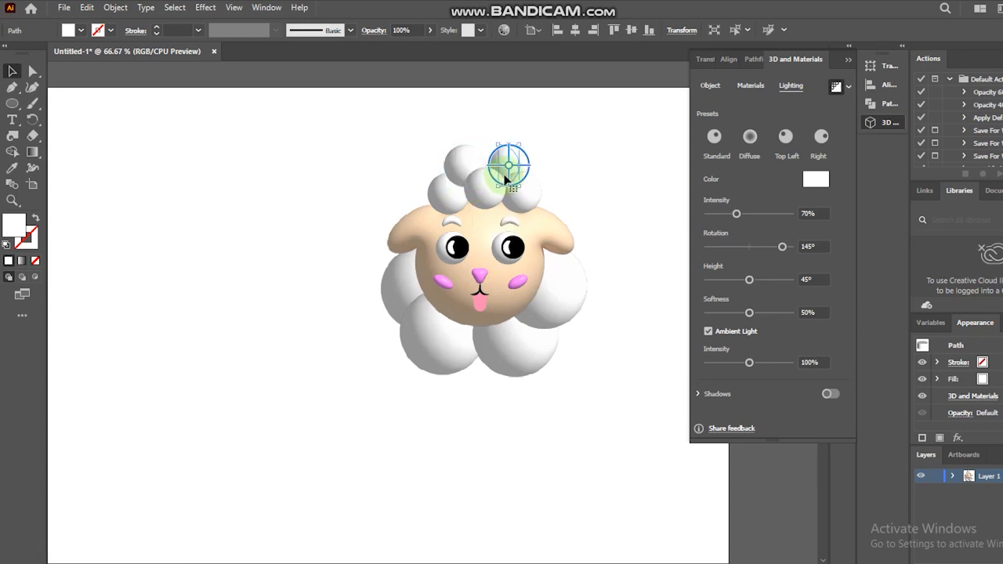
# Fill out the wool with more sphere copies behind and around the head.
pyautogui.keyDown('alt'); pyautogui.click(451, 196); pyautogui.keyUp('alt')
pyautogui.moveTo(448, 200); pyautogui.dragTo(399, 210)
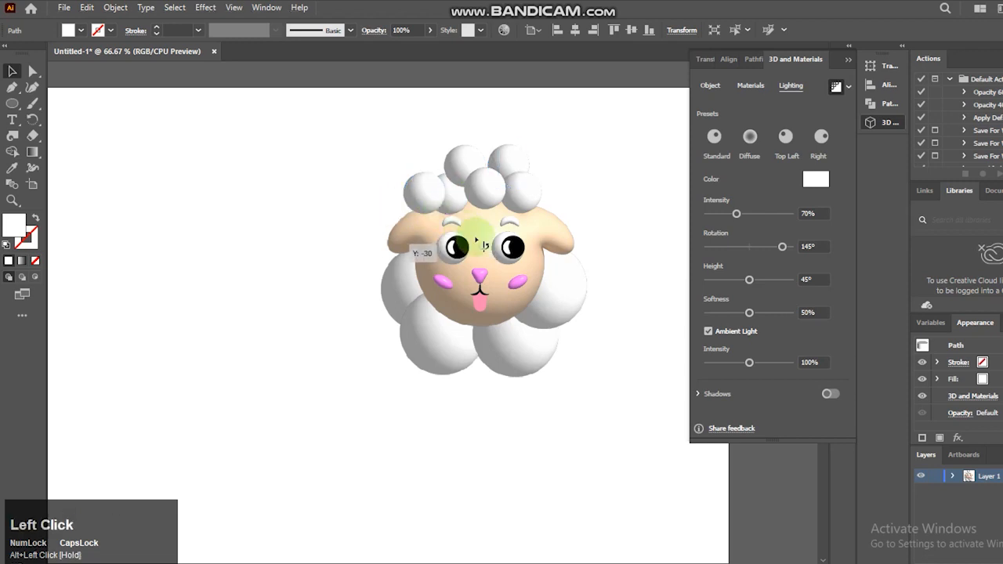
pyautogui.click(288, 45)
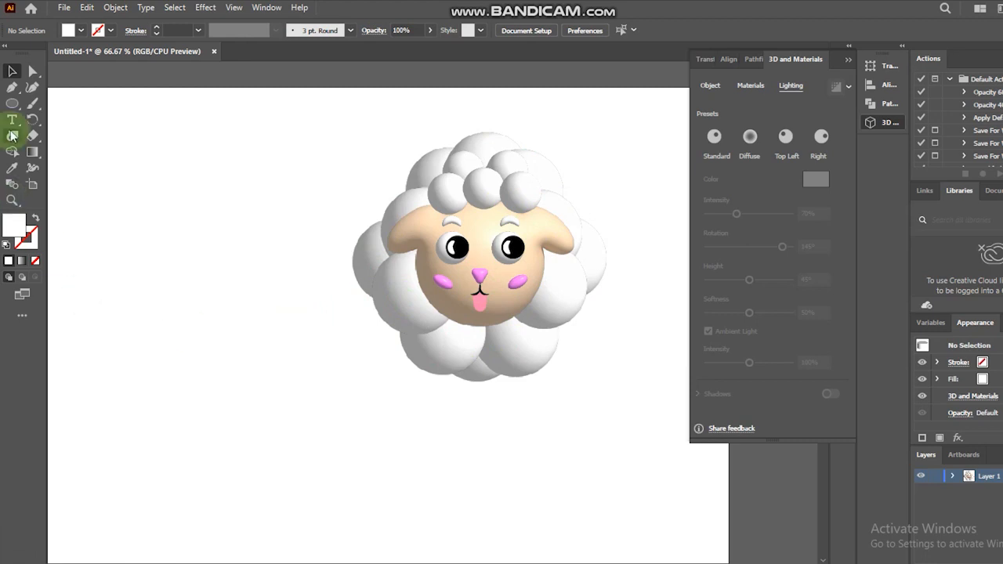
# Draw a small upright rectangle for a leg on the empty canvas at the sheep's lower left.
pyautogui.rightClick(12, 103)
pyautogui.click(47, 95)
pyautogui.moveTo(302, 326); pyautogui.dragTo(346, 402)
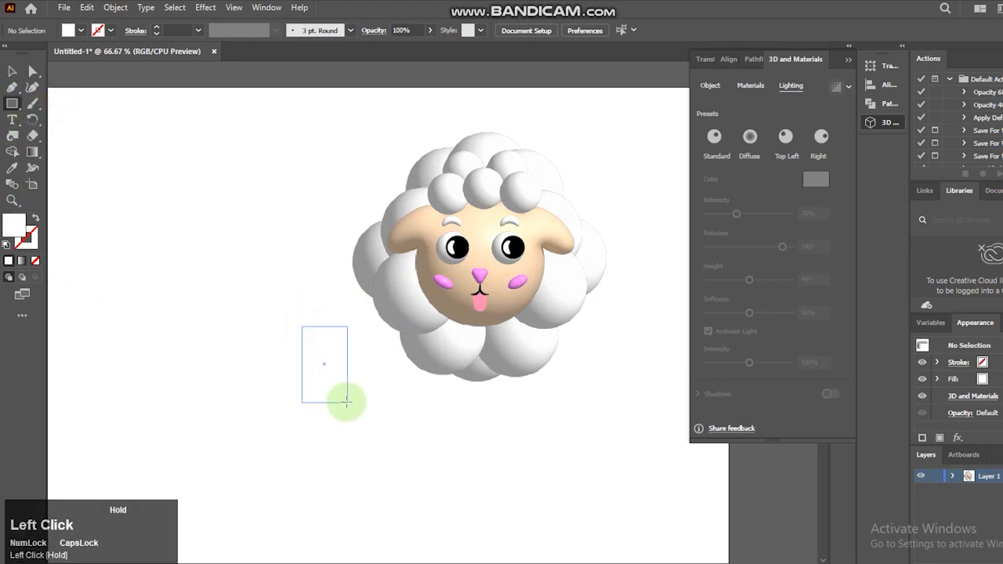
# Add an anchor point at the middle of the leg rectangle's bottom edge.
pyautogui.click(33, 70)
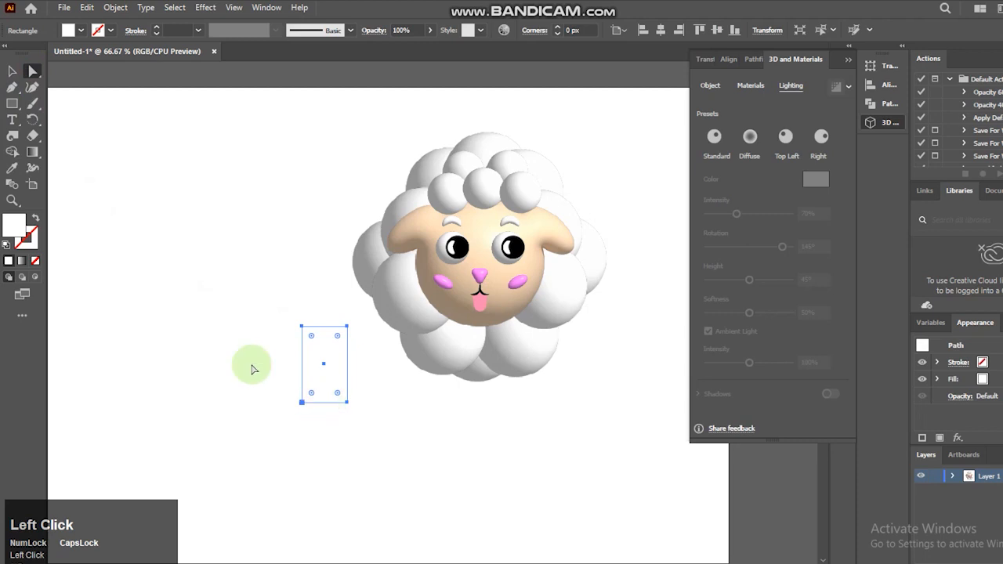
pyautogui.rightClick(12, 87)
pyautogui.click(55, 87)
pyautogui.rightClick(12, 87)
pyautogui.click(50, 119)
pyautogui.click(324, 401)
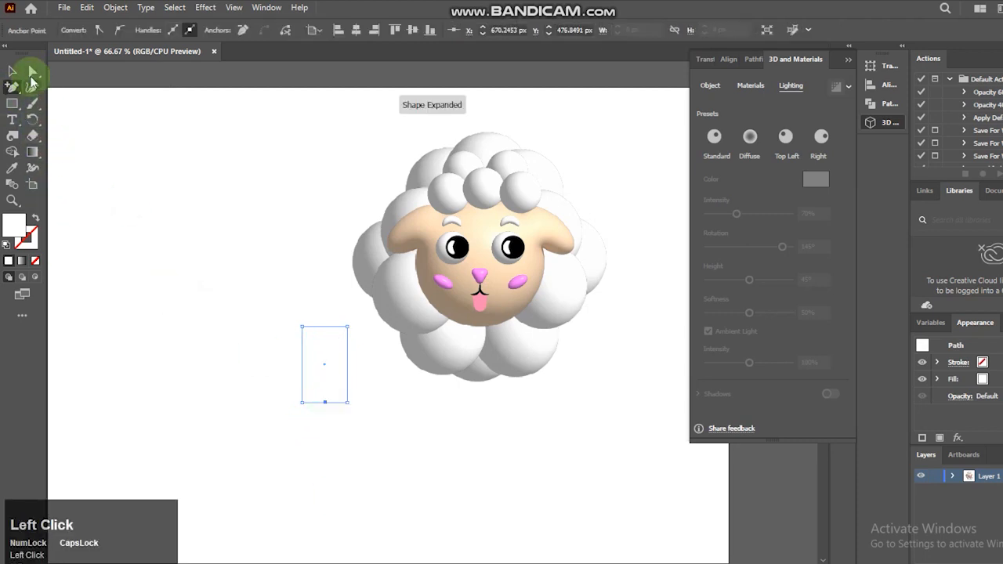
# Fill the leg rectangle with the face's peach color using the Eyedropper.
pyautogui.click(33, 72)
pyautogui.click(306, 450)
pyautogui.click(320, 383)
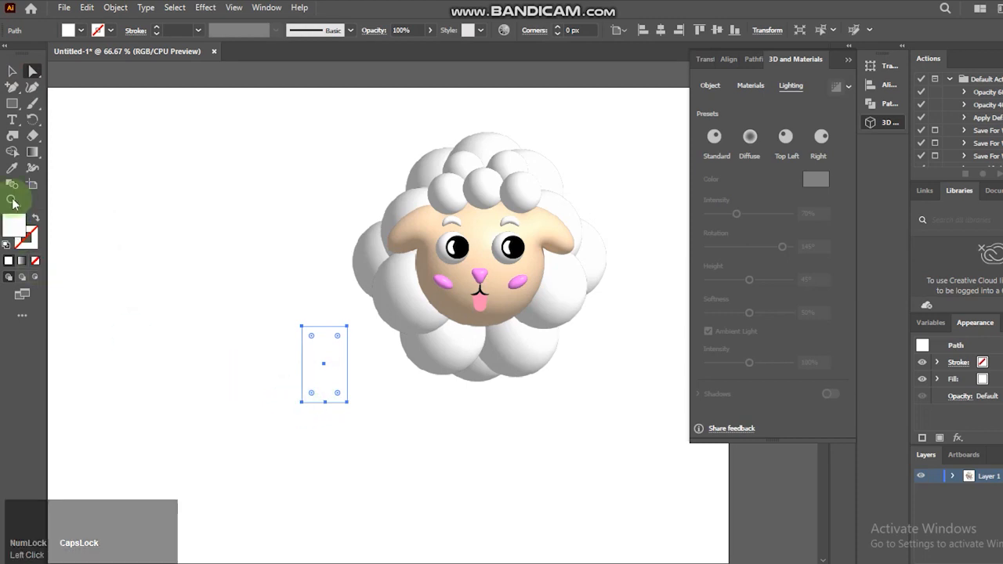
pyautogui.click(11, 169)
pyautogui.click(481, 225)
# Raise the middle anchor of the leg's bottom edge by 20 px to form a hoof notch.
pyautogui.click(33, 71)
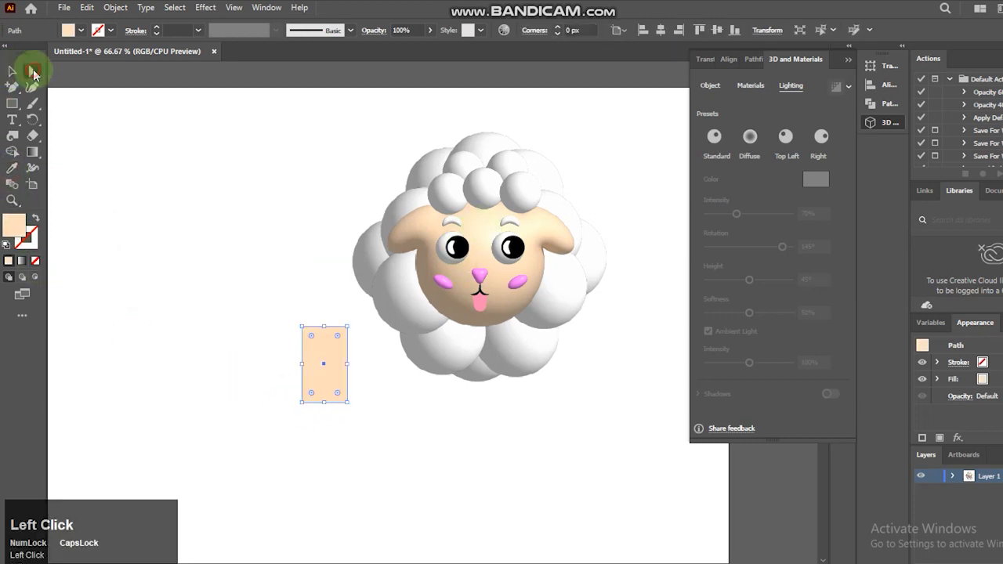
pyautogui.click(337, 465)
pyautogui.click(325, 400)
pyautogui.press('Up')
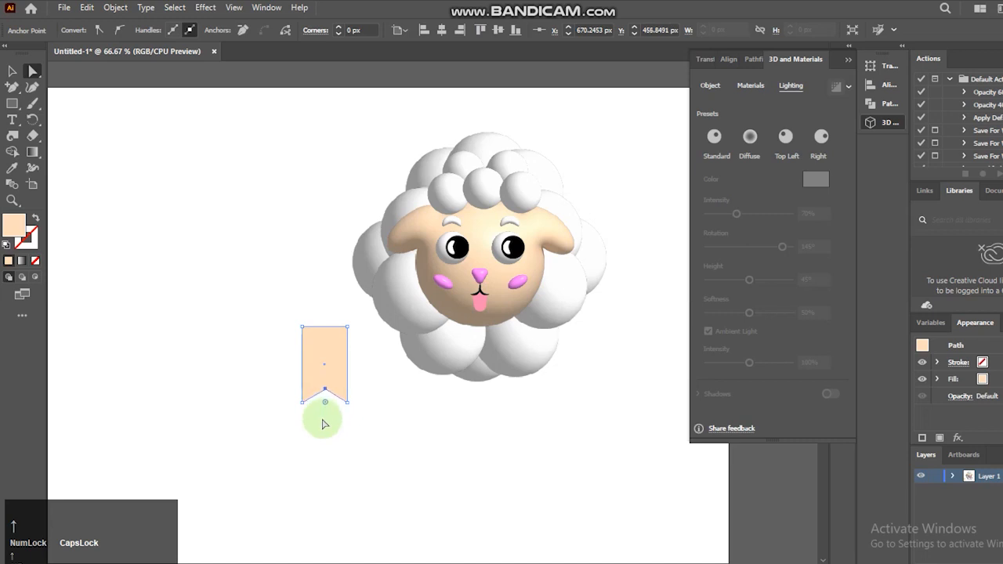
# Round the two bottom corners of the leg with a radius of about 11.7 px.
pyautogui.keyDown('shift'); pyautogui.click(349, 405); pyautogui.keyUp('shift')
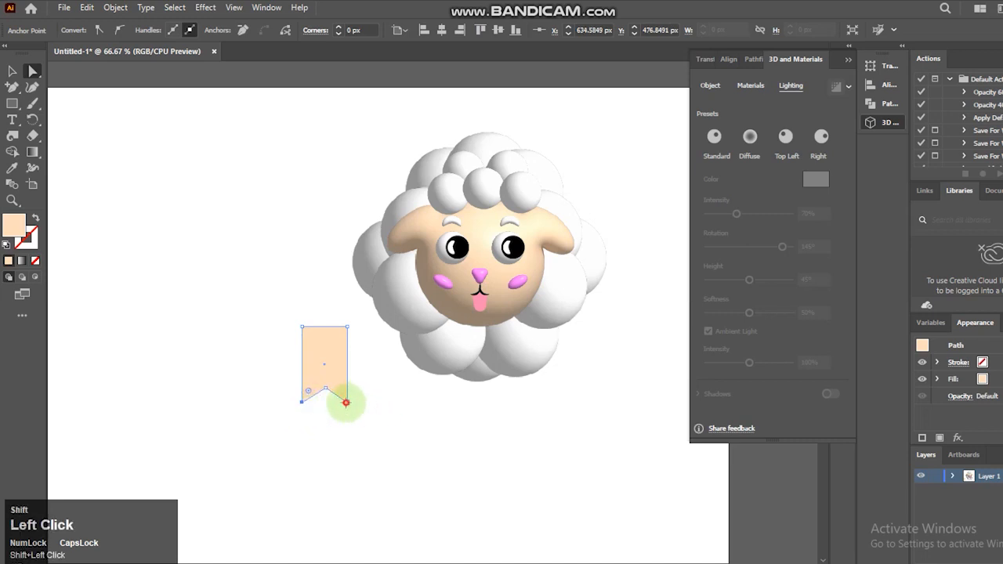
pyautogui.click(342, 393)
pyautogui.moveTo(342, 388); pyautogui.dragTo(341, 387)
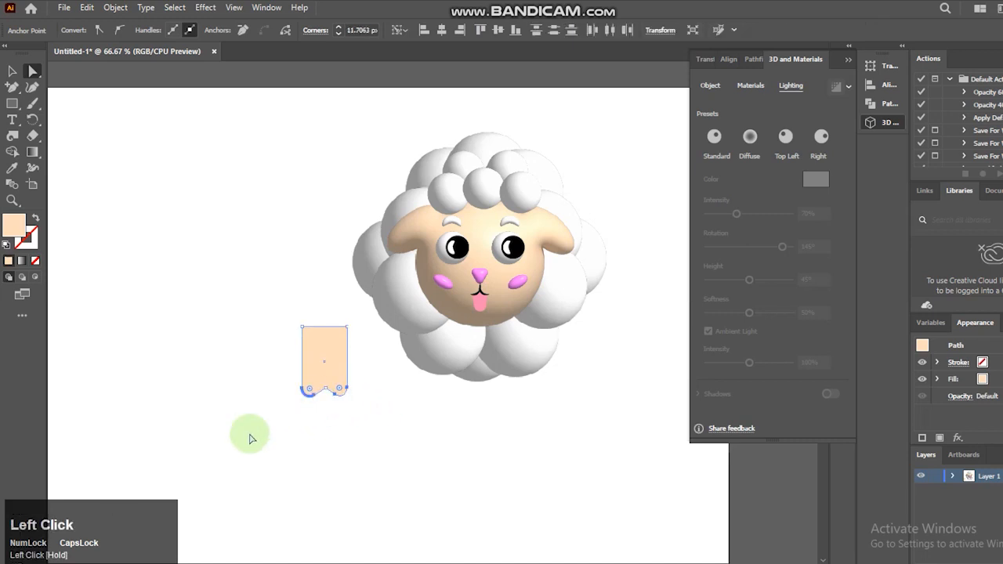
# Draw a circle centered on the hoof notch, slightly wider than the leg.
pyautogui.click(9, 74)
pyautogui.rightClick(11, 99)
pyautogui.click(51, 124)
pyautogui.moveTo(325, 390); pyautogui.dragTo(339, 416)
# Select the leg and circle and cut away the circle area outside the leg with the Shape Builder.
pyautogui.click(11, 71)
pyautogui.moveTo(161, 264); pyautogui.dragTo(326, 401)
pyautogui.keyDown('alt'); pyautogui.click(320, 401); pyautogui.keyUp('alt')
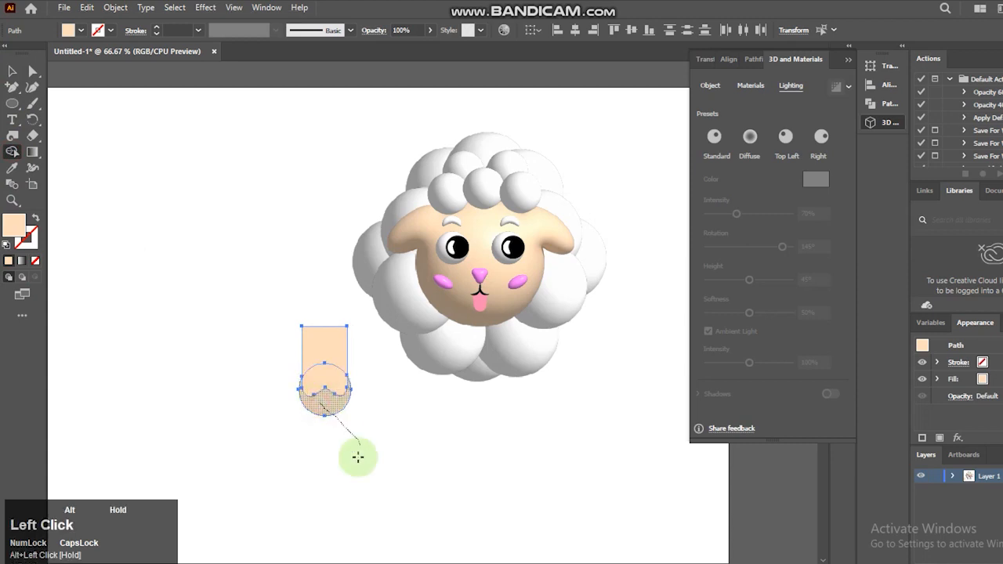
# Recolor the hoof shape at the bottom of the leg with a medium brown fill.
pyautogui.click(12, 71)
pyautogui.click(317, 386)
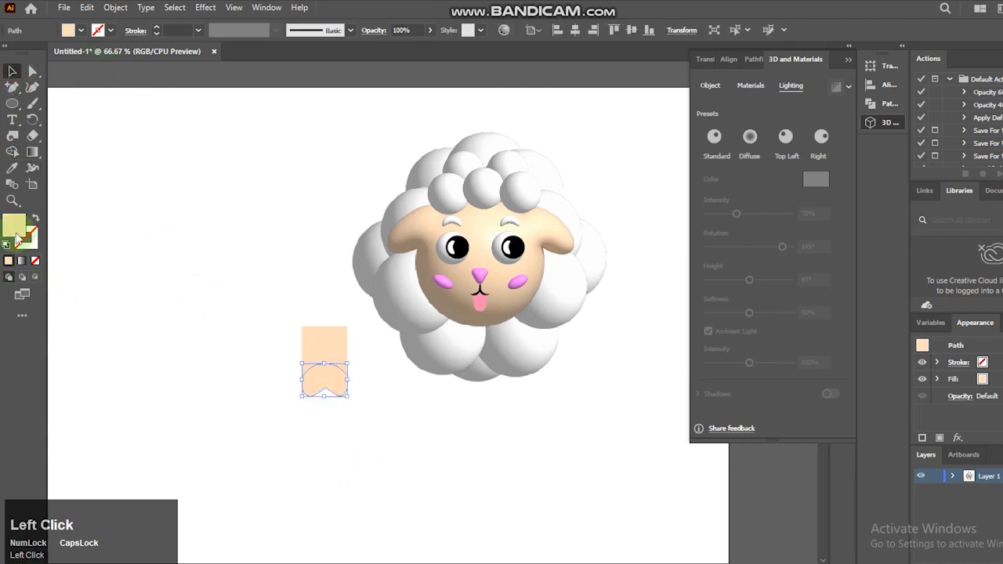
pyautogui.doubleClick(18, 234)
pyautogui.click(284, 150)
pyautogui.click(292, 176)
pyautogui.click(520, 148)
pyautogui.click(346, 407)
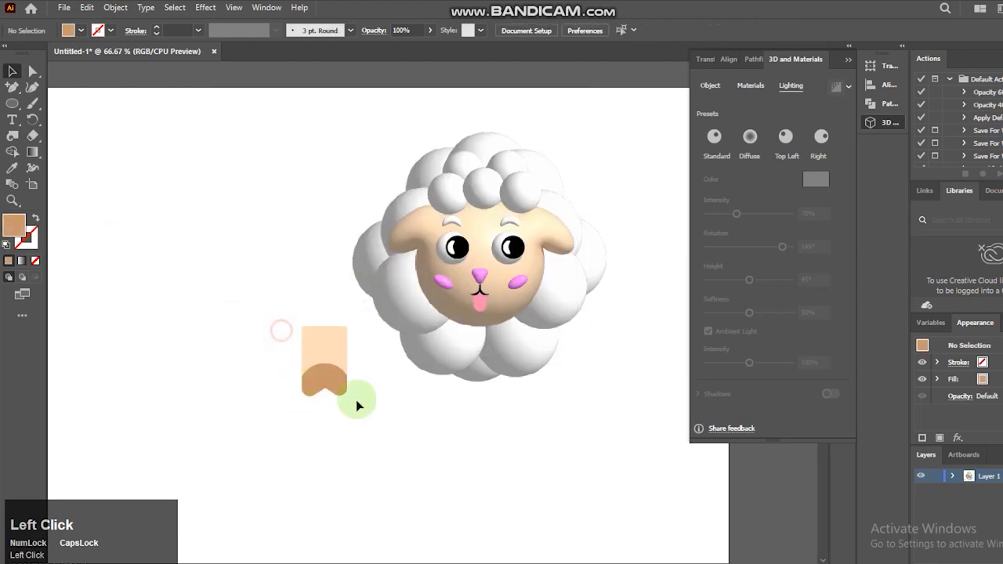
# Apply the 3D Inflate effect to the leg and hoof together.
pyautogui.moveTo(282, 335); pyautogui.dragTo(347, 361)
pyautogui.click(710, 84)
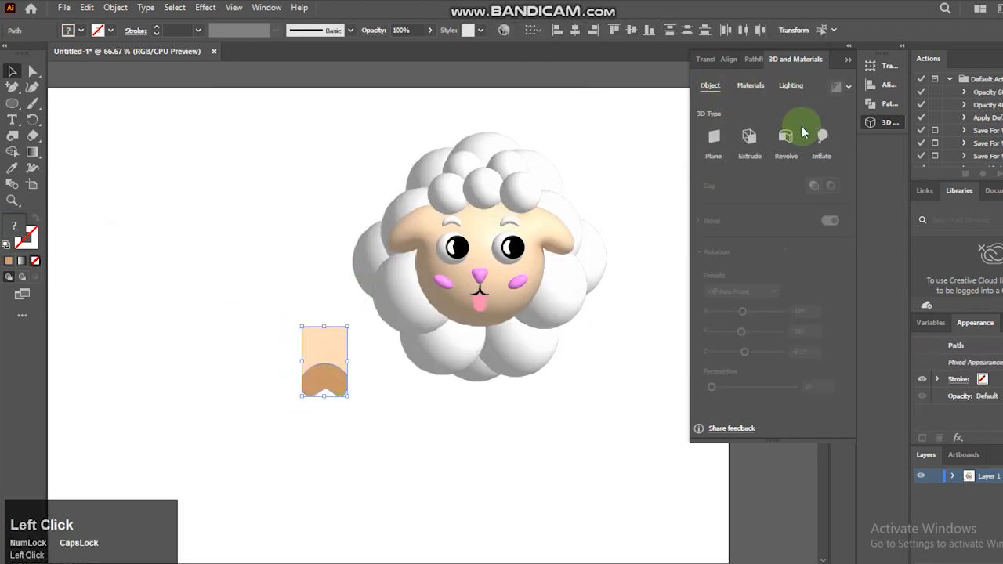
pyautogui.click(533, 491)
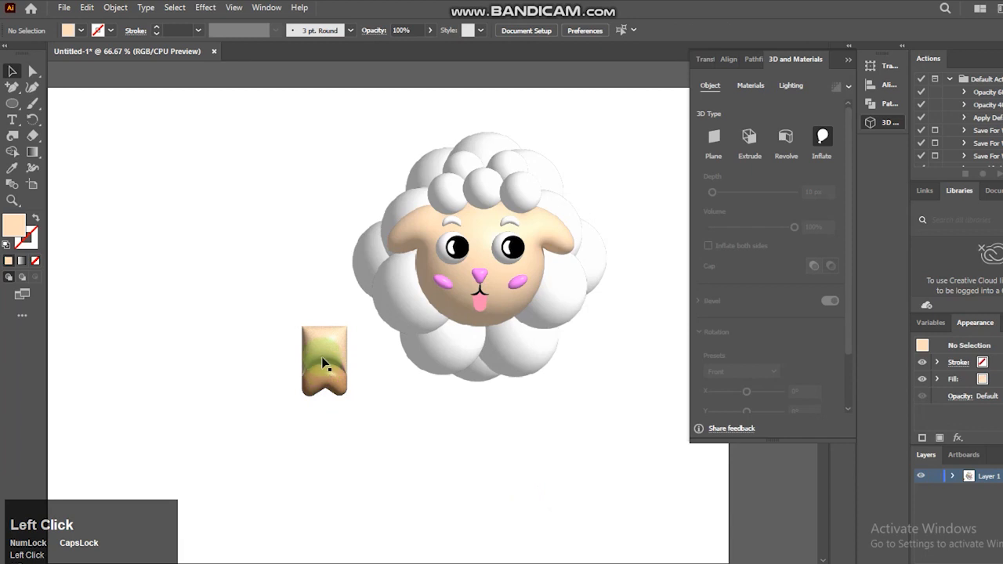
# Set the inflate volume of the beige upper leg to 60%.
pyautogui.click(323, 359)
pyautogui.moveTo(794, 227); pyautogui.dragTo(778, 231)
pyautogui.write('50')
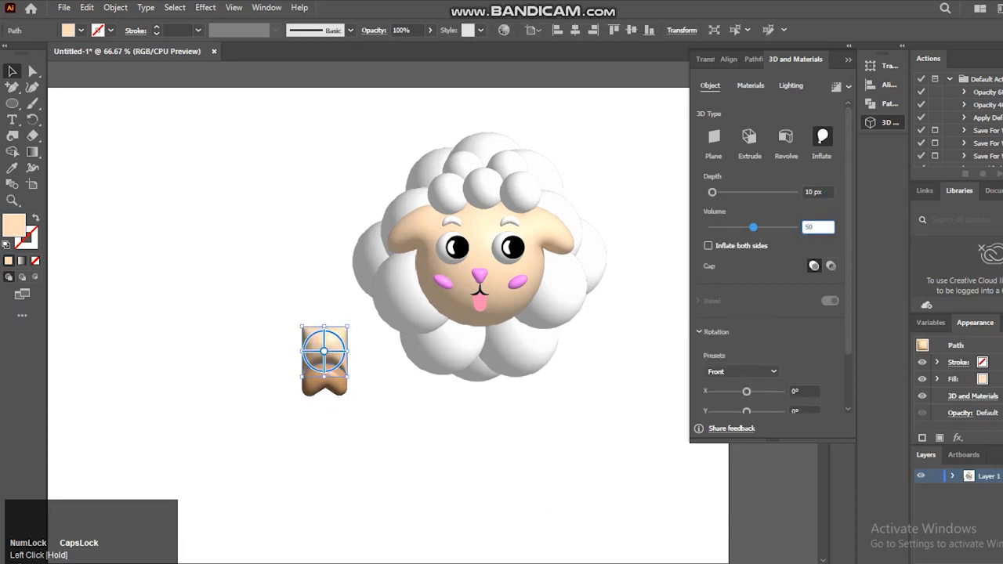
pyautogui.press('BackSpace')
pyautogui.write('60')
pyautogui.press('Return')
pyautogui.click(224, 340)
# Rotate the whole leg outward, place it at the body's lower left, and send it behind the wool.
pyautogui.moveTo(373, 402); pyautogui.dragTo(250, 324)
pyautogui.moveTo(355, 322); pyautogui.dragTo(418, 331)
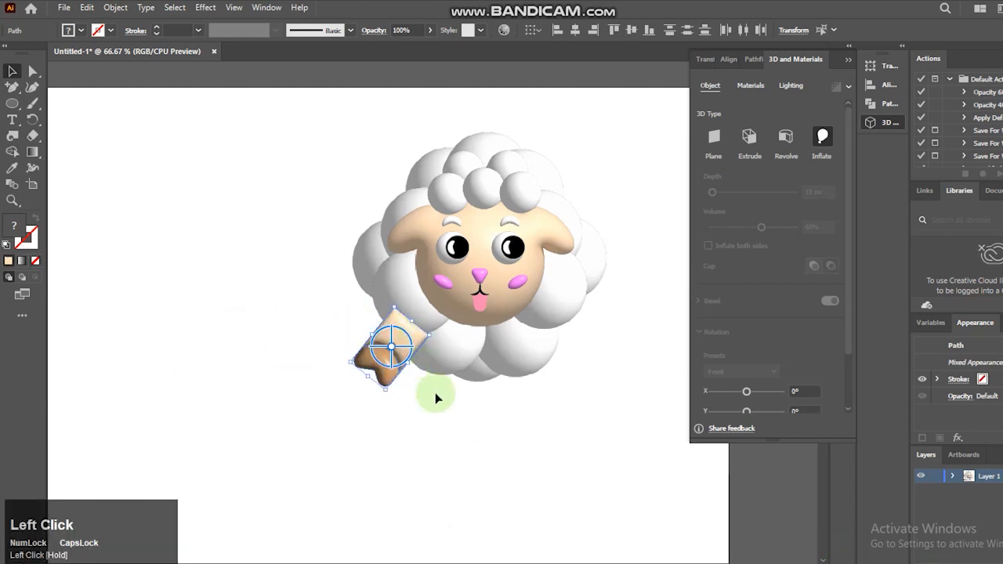
pyautogui.click(392, 350)
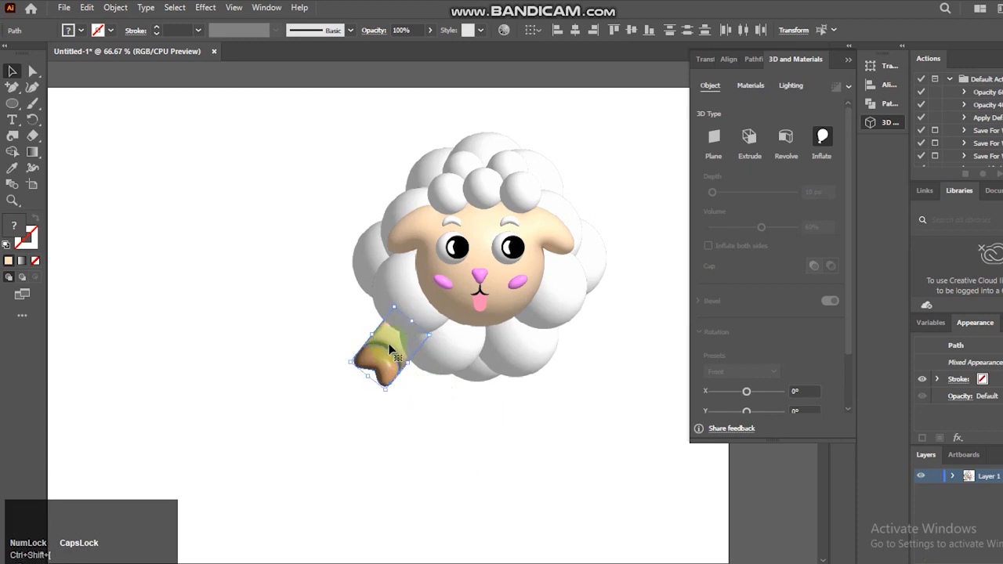
# Reflect a copy of the leg across the vertical axis and move it level to the body's lower right.
pyautogui.rightClick(393, 340)
pyautogui.moveTo(436, 256)
pyautogui.click(574, 304)
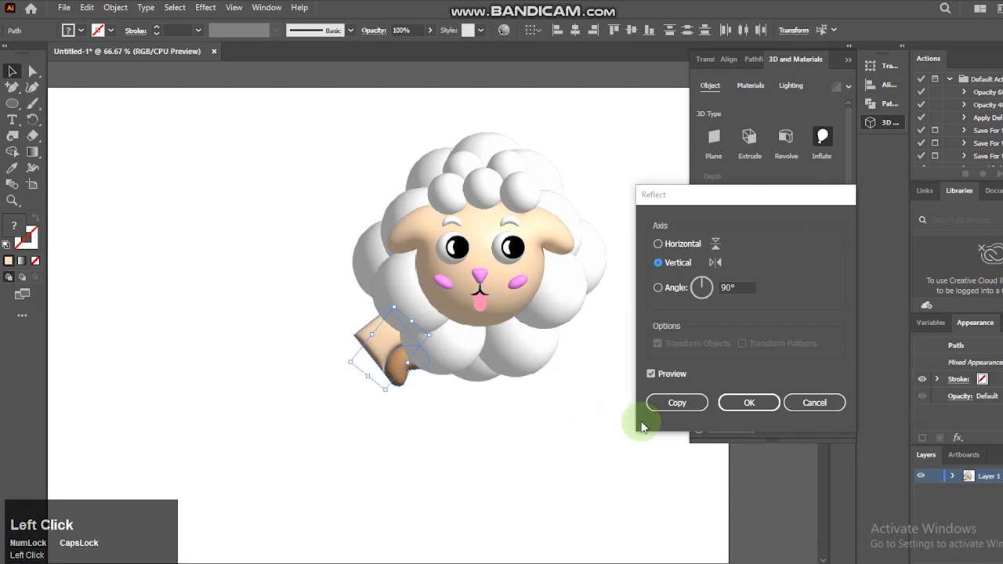
pyautogui.moveTo(739, 196); pyautogui.dragTo(394, 181)
pyautogui.click(329, 388)
pyautogui.click(496, 447)
pyautogui.moveTo(369, 325); pyautogui.dragTo(412, 335)
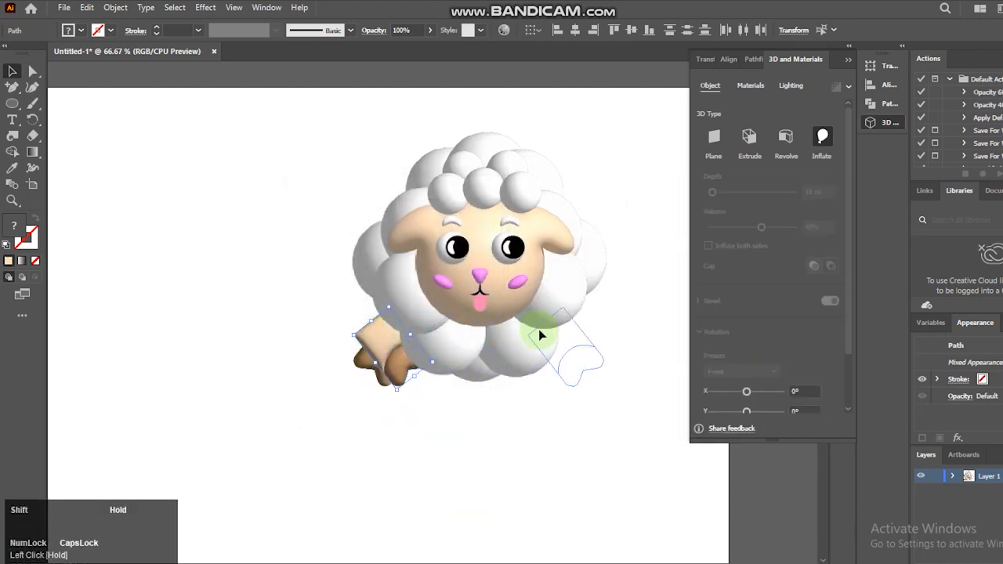
pyautogui.moveTo(539, 335); pyautogui.dragTo(554, 383)
pyautogui.click(559, 420)
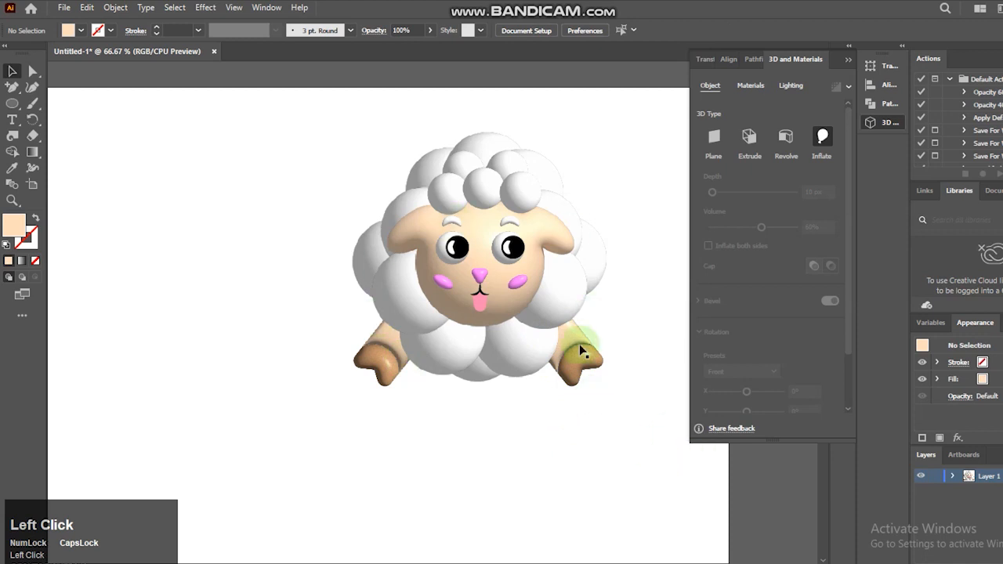
# Rotate the right leg upright and move it beneath the right half of the body.
pyautogui.click(586, 350)
pyautogui.moveTo(619, 366); pyautogui.dragTo(605, 401)
pyautogui.moveTo(572, 326); pyautogui.dragTo(538, 350)
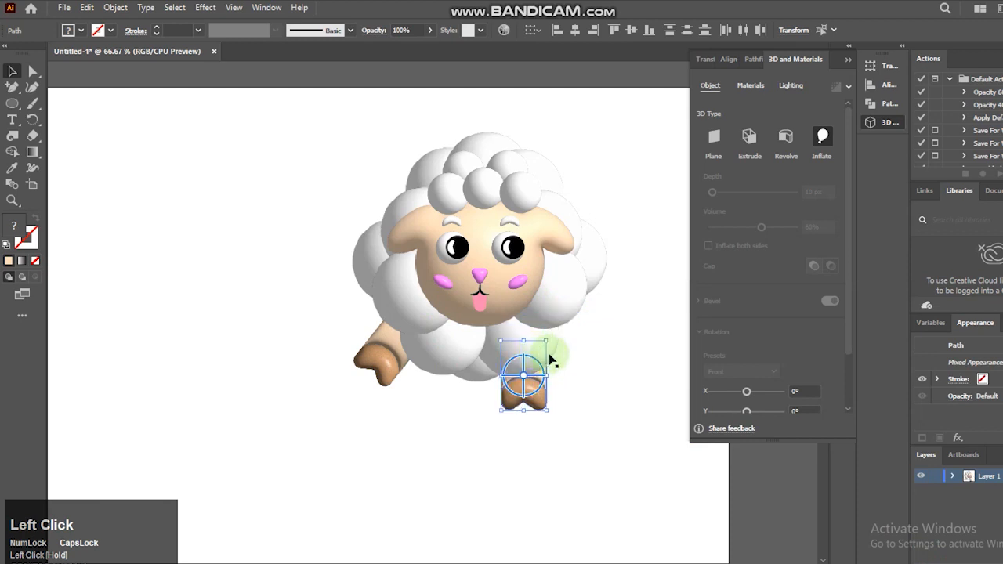
# Duplicate the upright leg beneath the left half of the body and nudge the original leg down.
pyautogui.moveTo(544, 401); pyautogui.dragTo(462, 409)
pyautogui.click(543, 401)
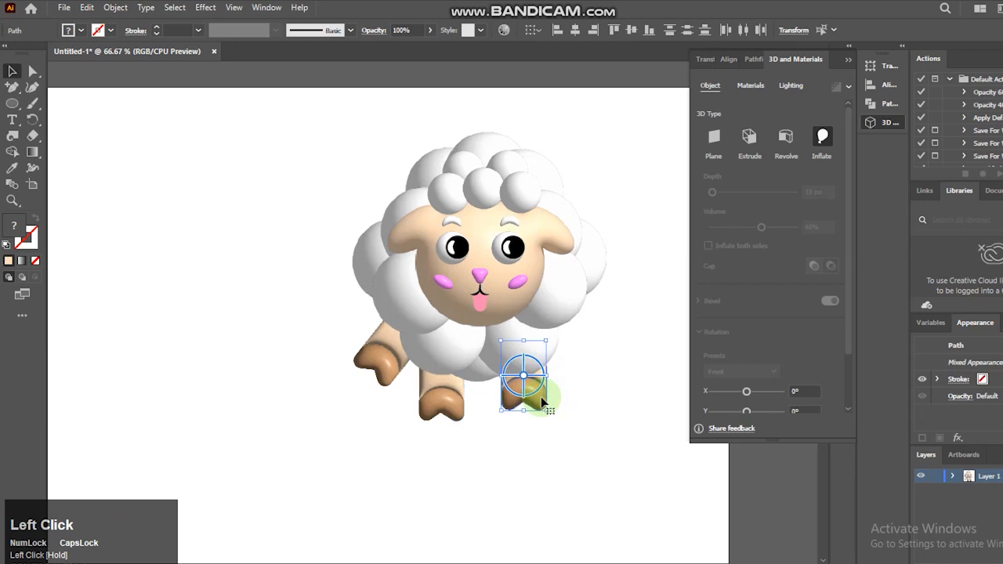
pyautogui.moveTo(559, 402); pyautogui.dragTo(531, 409)
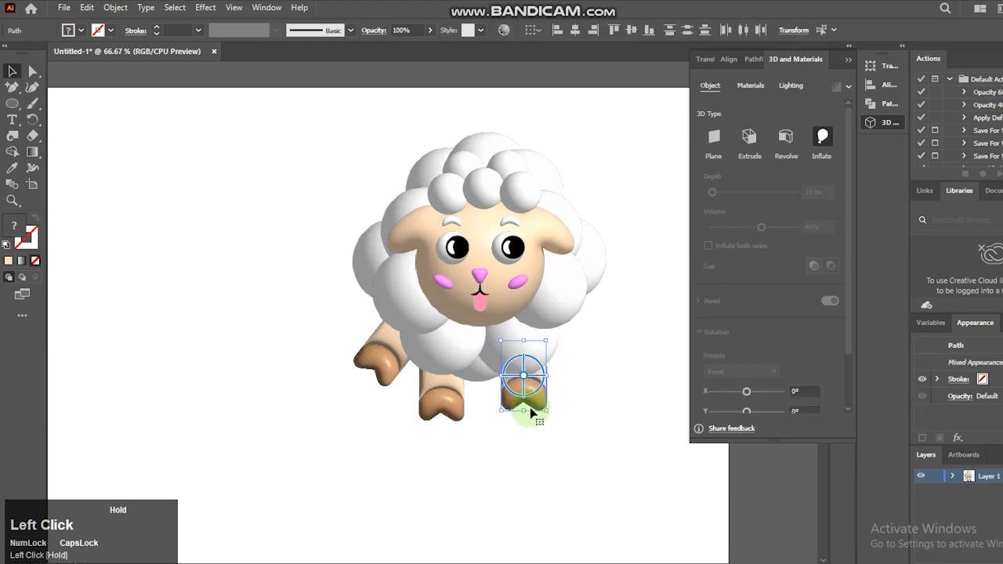
pyautogui.press('Down')
# Delete the slanted leg at the body's lower left.
pyautogui.moveTo(313, 312); pyautogui.dragTo(381, 384)
pyautogui.press('Delete')
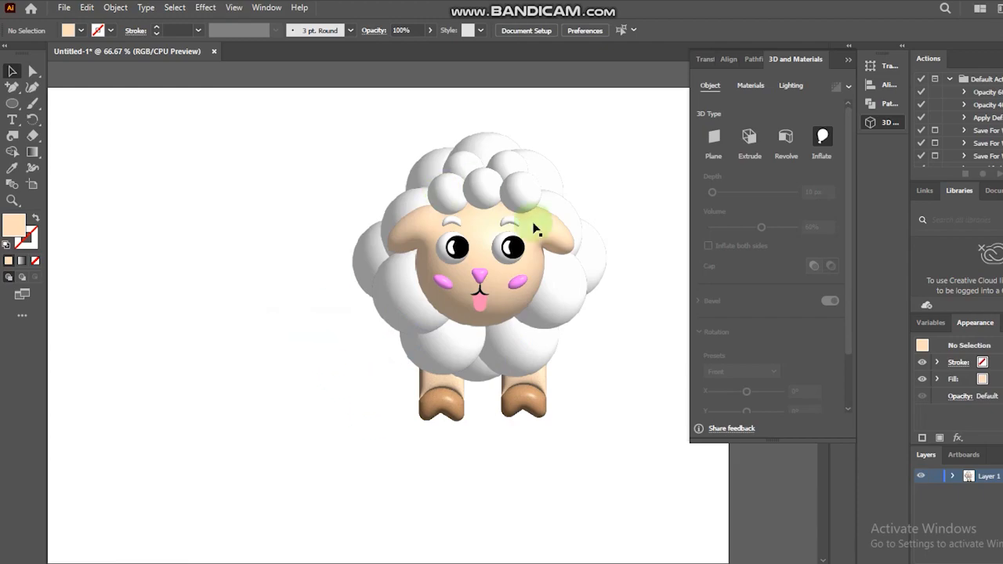